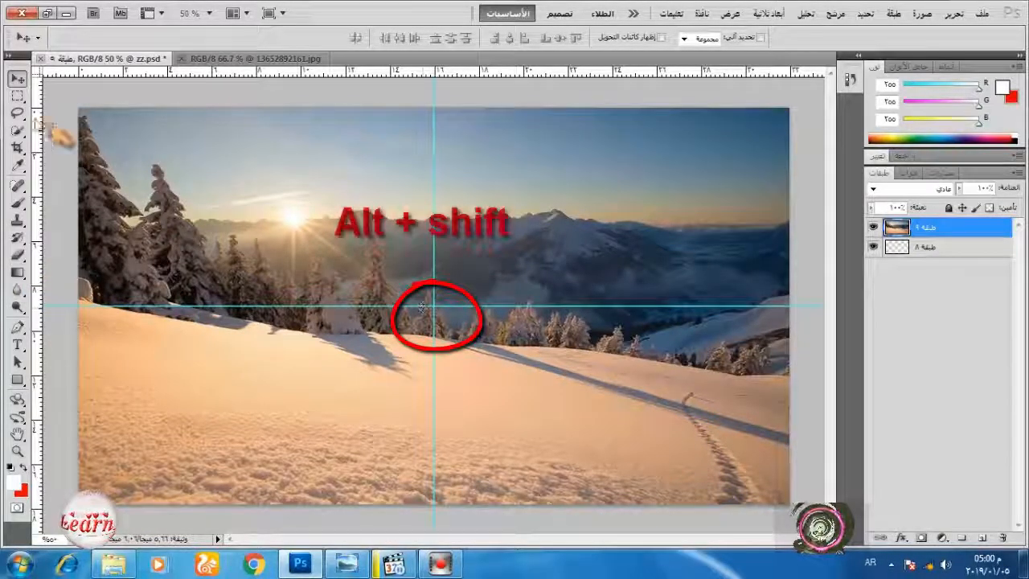
Step: Select a full-height square centred on the guide intersection with the Rectangular Marquee and copy it to a new layer
{"action": "left_click", "coordinate": [17, 94]}
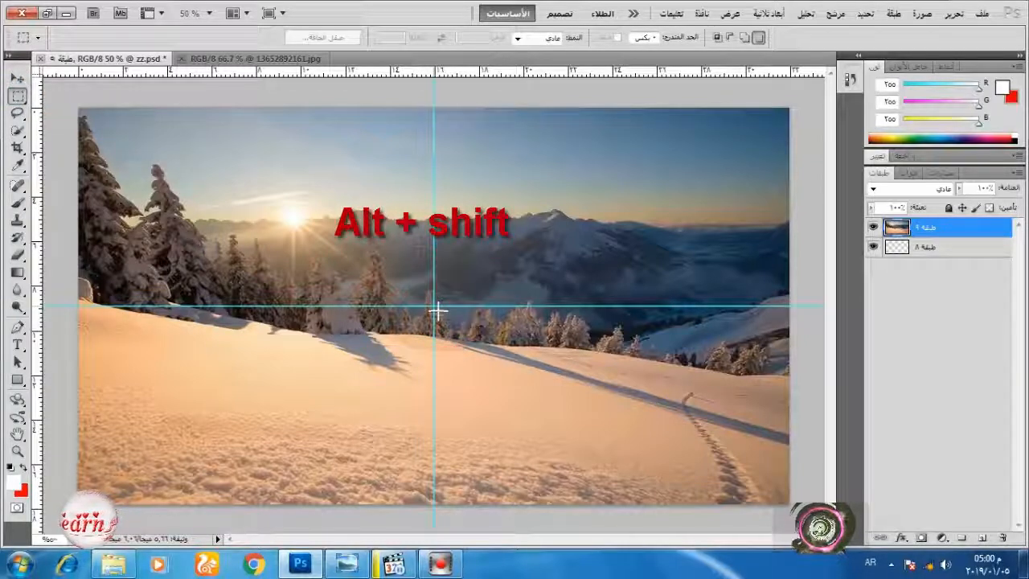
{"action": "left_click_drag", "start_coordinate": [438, 310], "coordinate": [648, 104]}
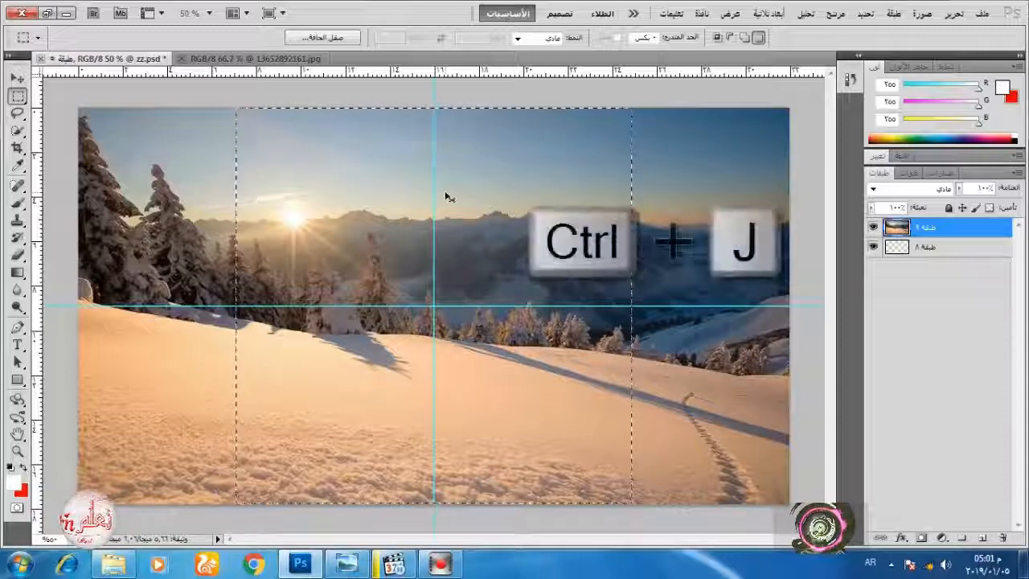
{"action": "key", "text": "ctrl+j"}
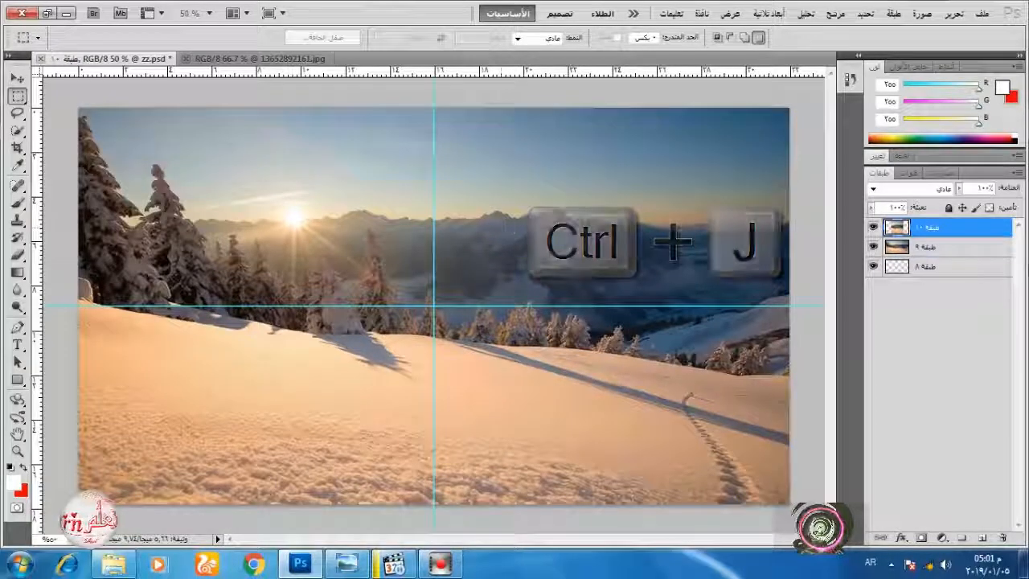
Step: Duplicate the square copy's layer into a new document named دائرة
{"action": "left_click", "coordinate": [1018, 172]}
{"action": "left_click", "coordinate": [971, 193]}
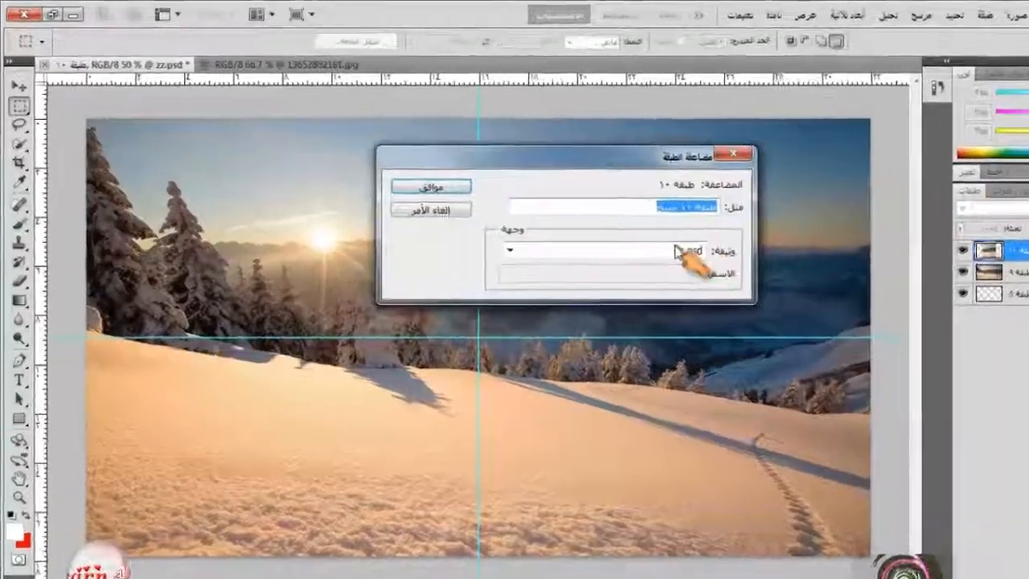
{"action": "left_click", "coordinate": [615, 228]}
{"action": "left_click", "coordinate": [600, 270]}
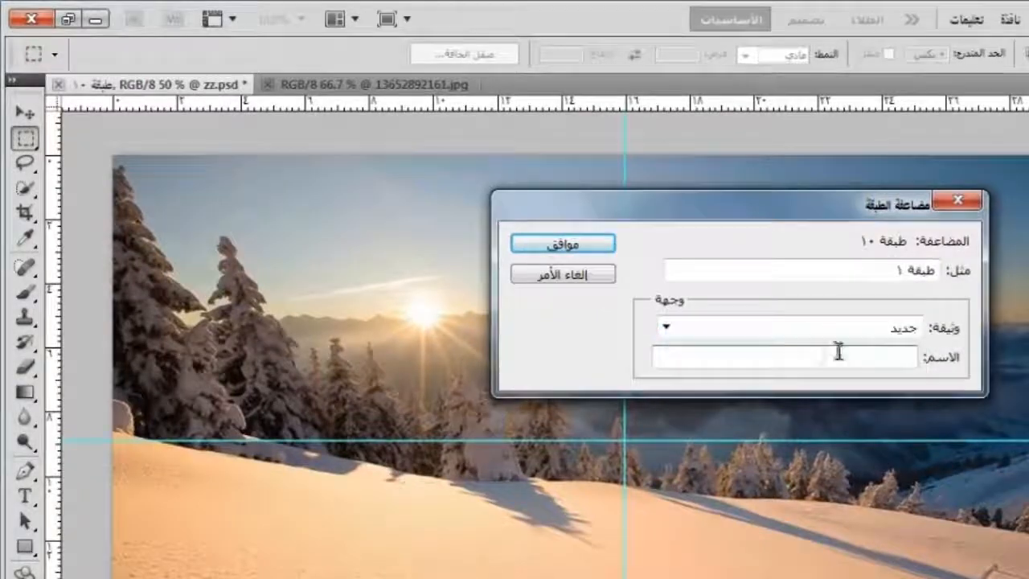
{"action": "left_click", "coordinate": [837, 351]}
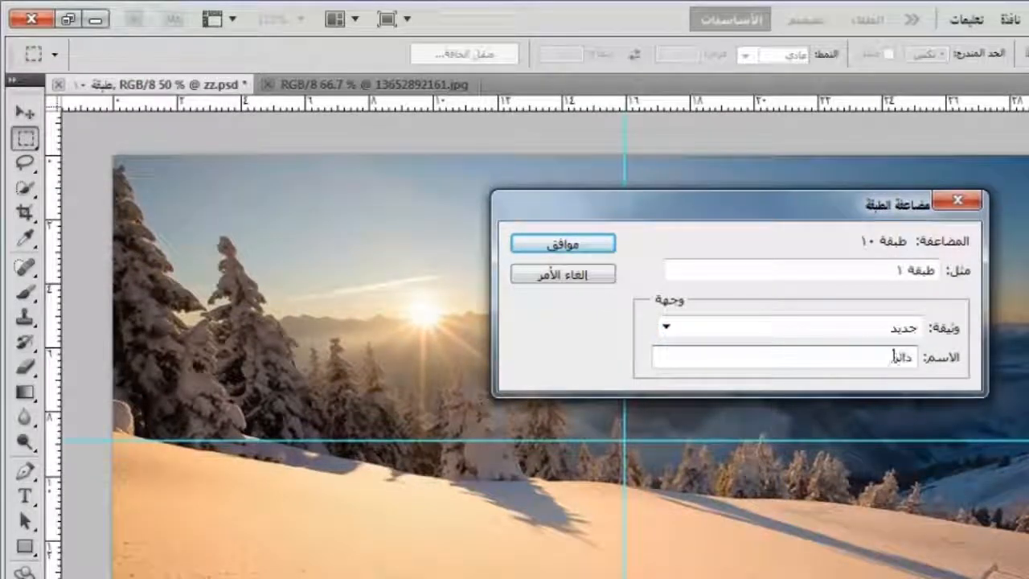
{"action": "type", "text": "دائرة"}
{"action": "left_click", "coordinate": [562, 242]}
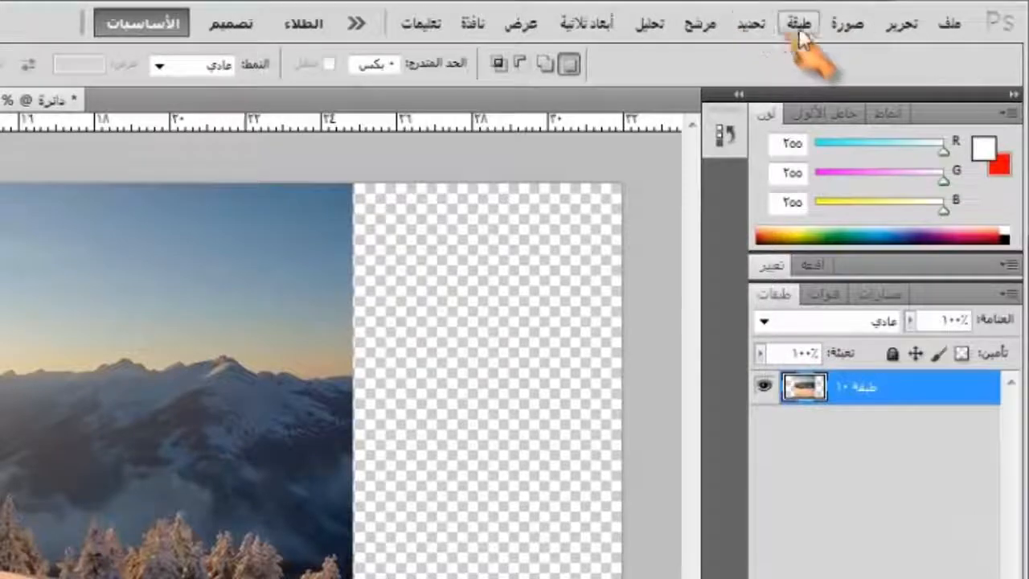
Step: Trim the transparent pixels from all four sides of the new document
{"action": "left_click", "coordinate": [845, 24]}
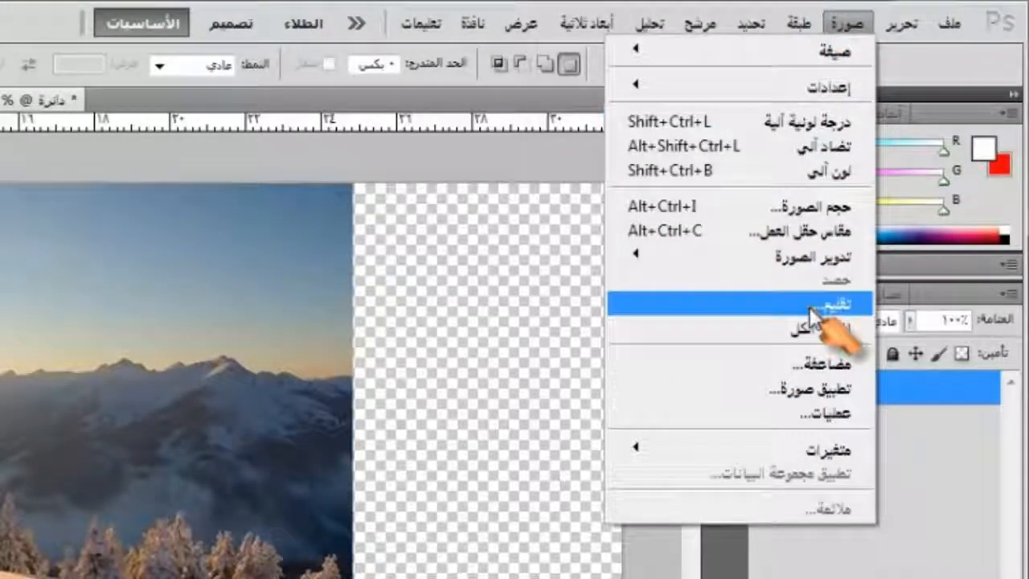
{"action": "left_click", "coordinate": [720, 303]}
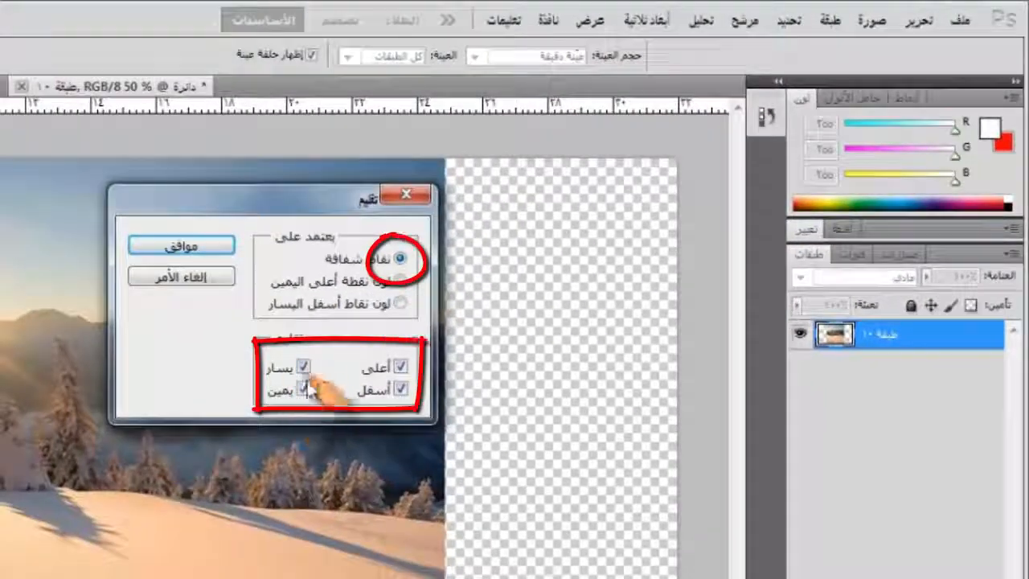
{"action": "left_click", "coordinate": [181, 245]}
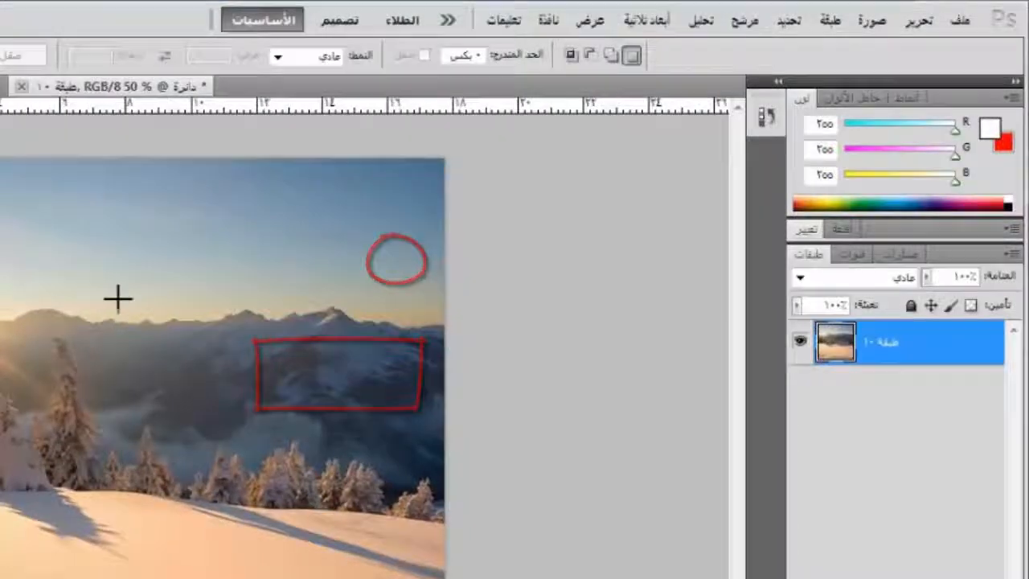
Step: Apply the Spherize filter at 100% in Normal mode to the square image twice
{"action": "left_click", "coordinate": [744, 20]}
{"action": "mouse_move", "coordinate": [707, 261]}
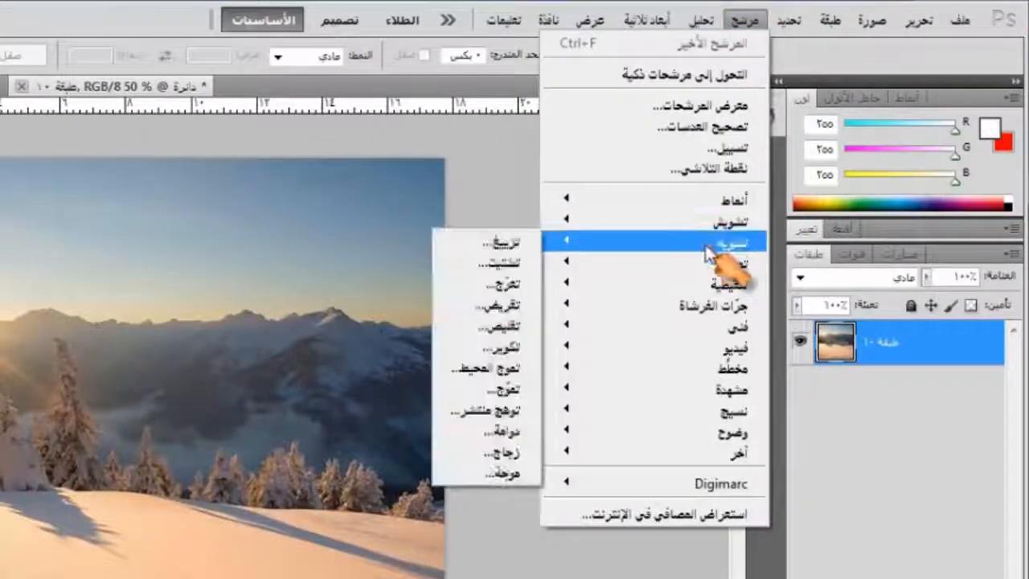
{"action": "left_click", "coordinate": [523, 347]}
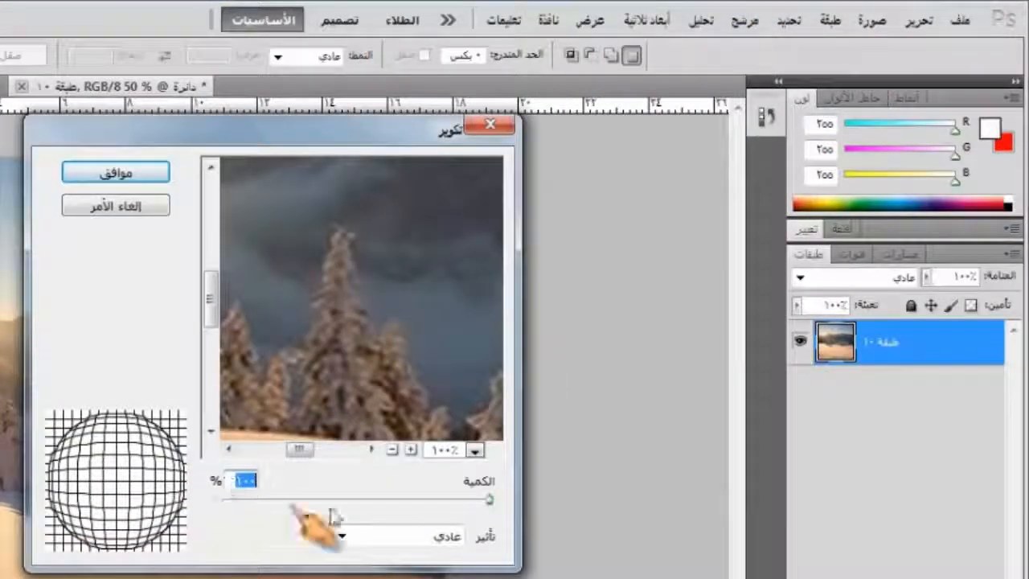
{"action": "left_click", "coordinate": [96, 172]}
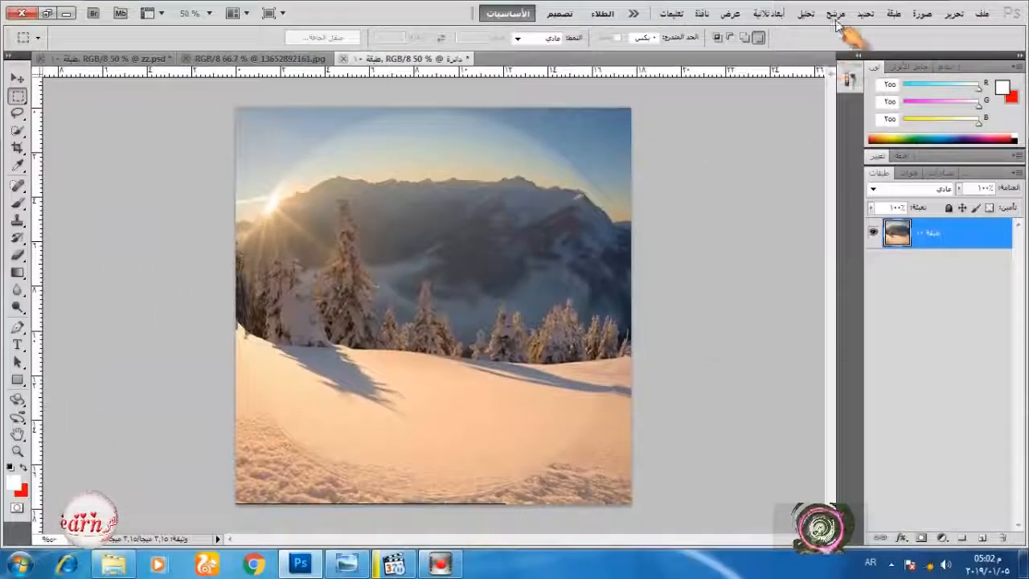
{"action": "left_click", "coordinate": [743, 20]}
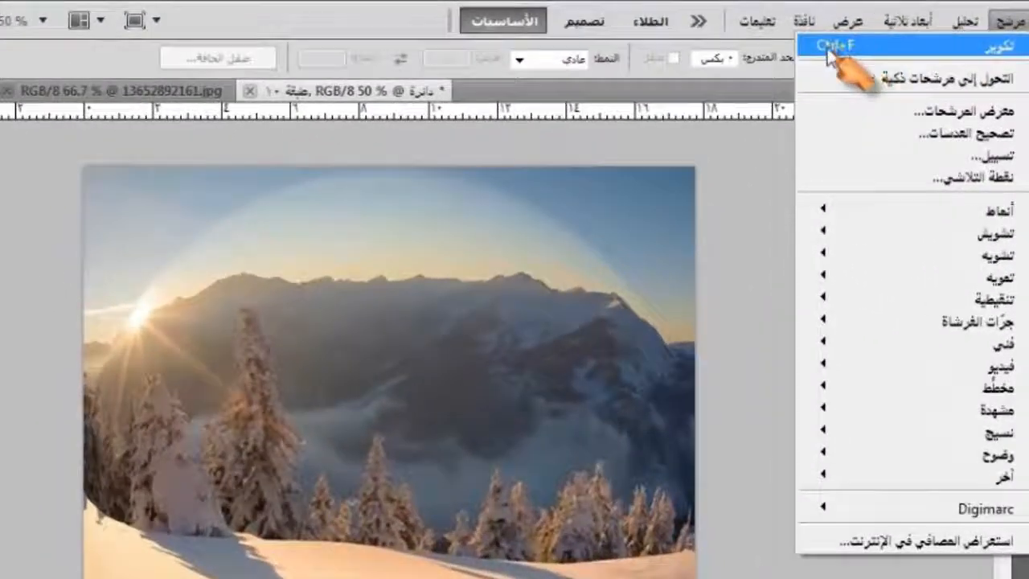
{"action": "left_click", "coordinate": [872, 35]}
Step: Apply the Spherize filter to the image once more with the amount set to 50%
{"action": "left_click", "coordinate": [894, 16]}
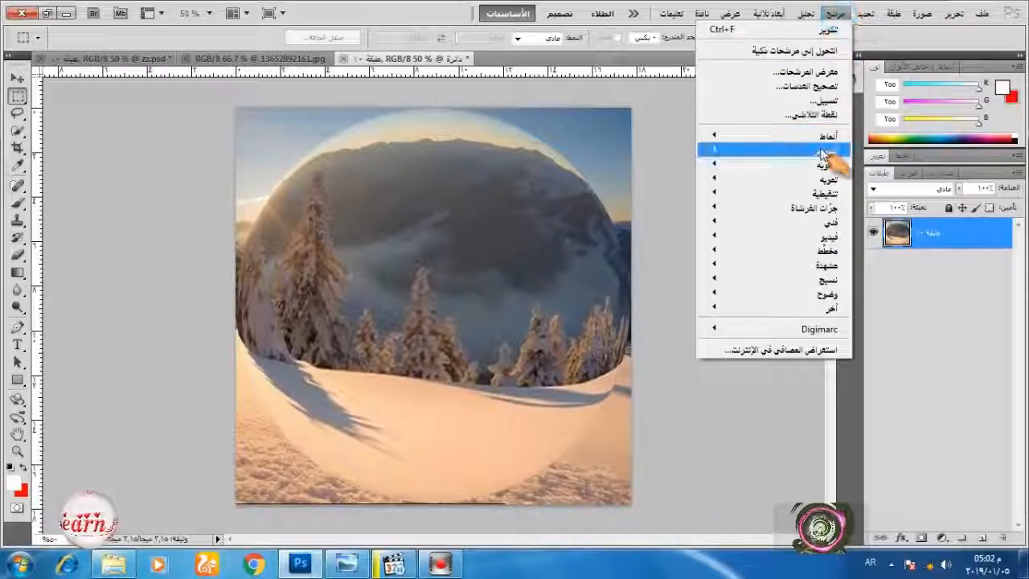
{"action": "mouse_move", "coordinate": [777, 166]}
{"action": "left_click", "coordinate": [666, 228]}
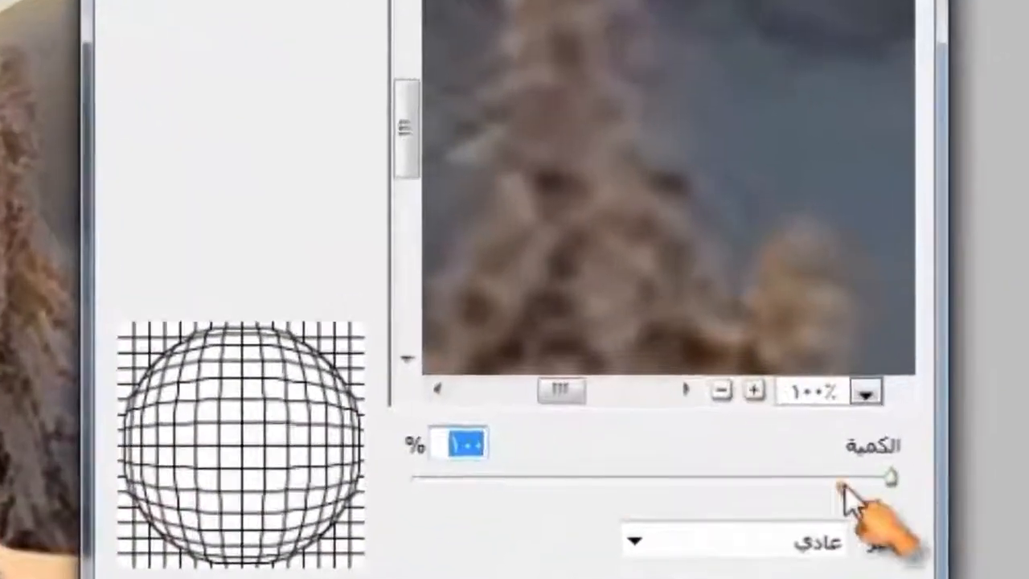
{"action": "left_click_drag", "start_coordinate": [888, 478], "coordinate": [777, 482]}
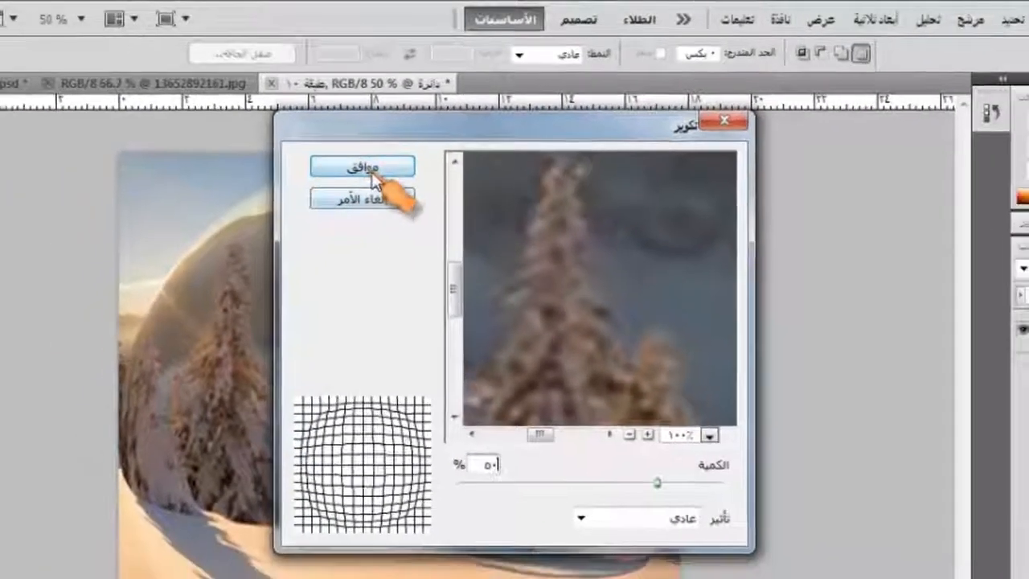
{"action": "left_click", "coordinate": [319, 103]}
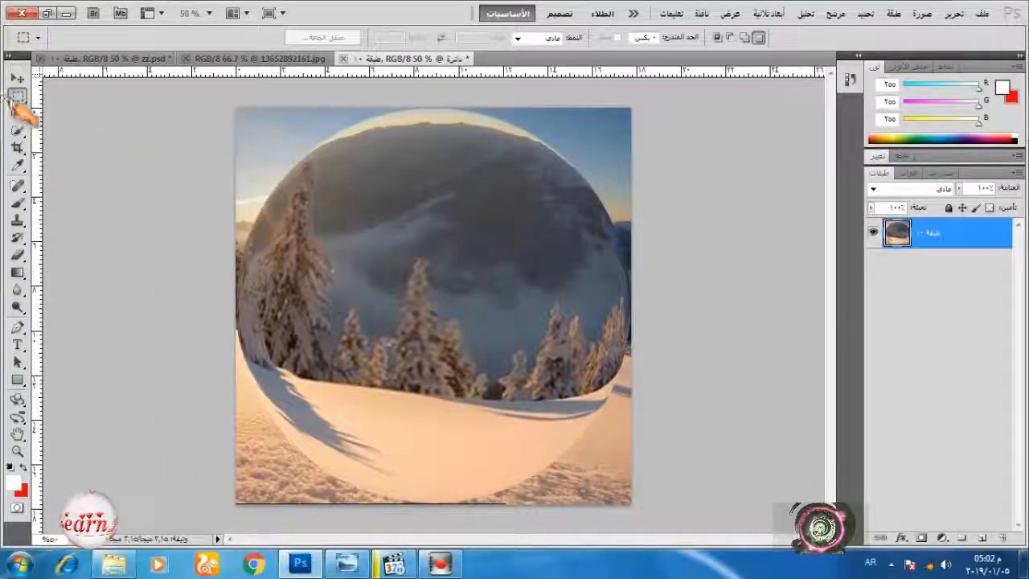
Step: Draw a circular selection around the spherized area with the Elliptical Marquee, spanning the whole canvas from corner to corner
{"action": "right_click", "coordinate": [18, 95]}
{"action": "left_click", "coordinate": [105, 112]}
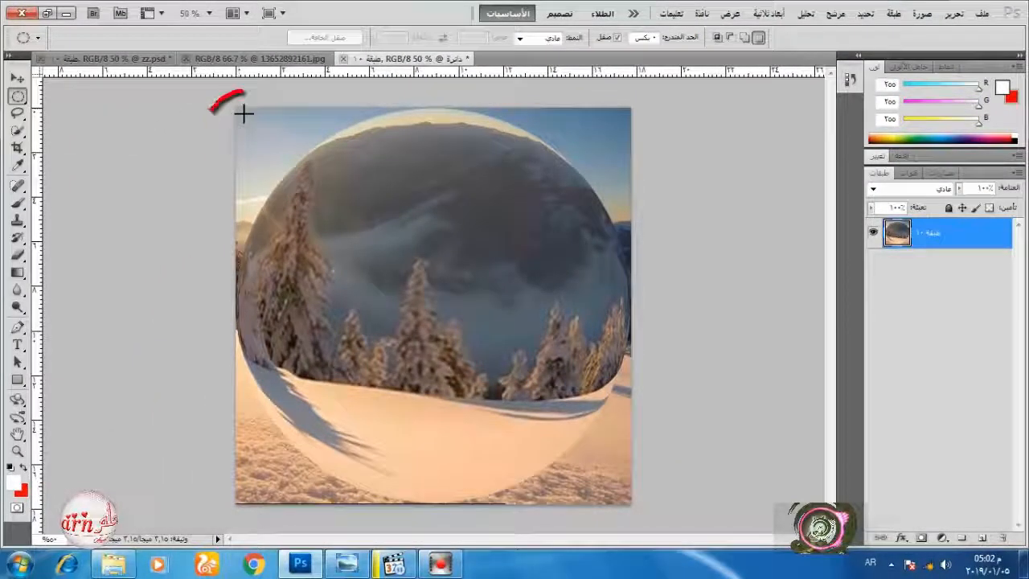
{"action": "left_click_drag", "start_coordinate": [236, 107], "coordinate": [630, 505]}
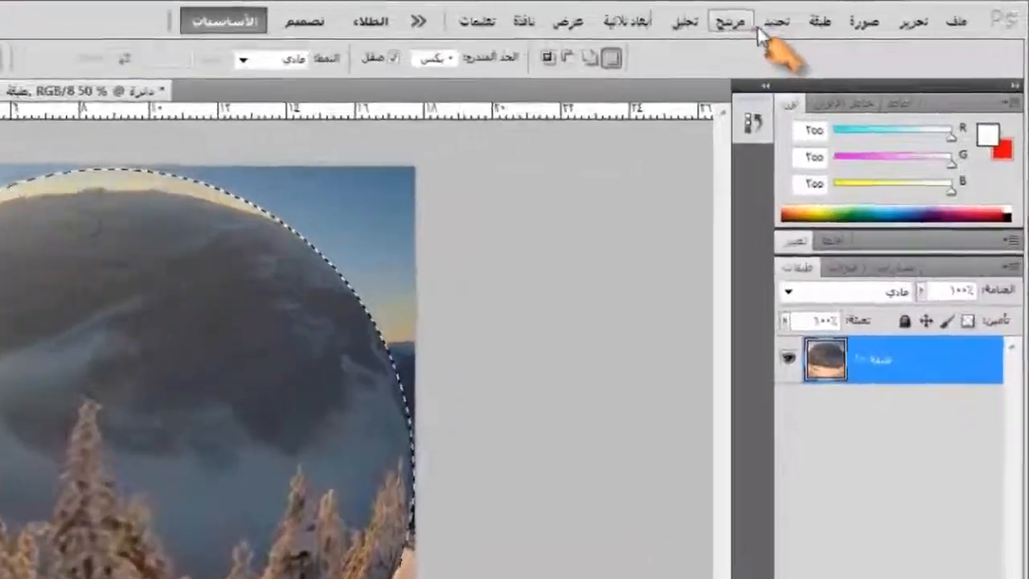
Step: Contract the circular selection by 2 pixels and copy the selected sphere to a new layer
{"action": "left_click", "coordinate": [774, 22]}
{"action": "mouse_move", "coordinate": [723, 297]}
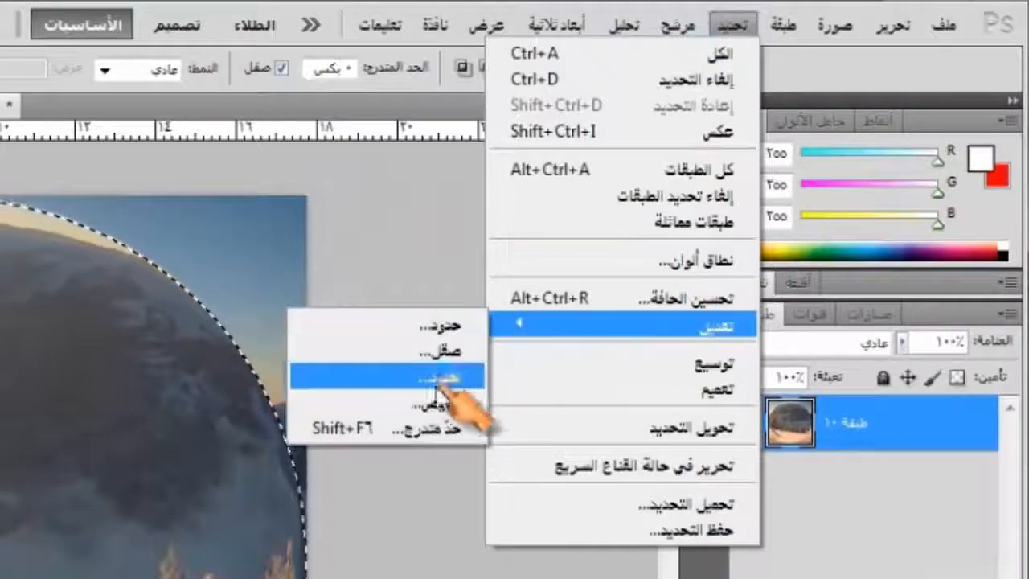
{"action": "left_click", "coordinate": [428, 406]}
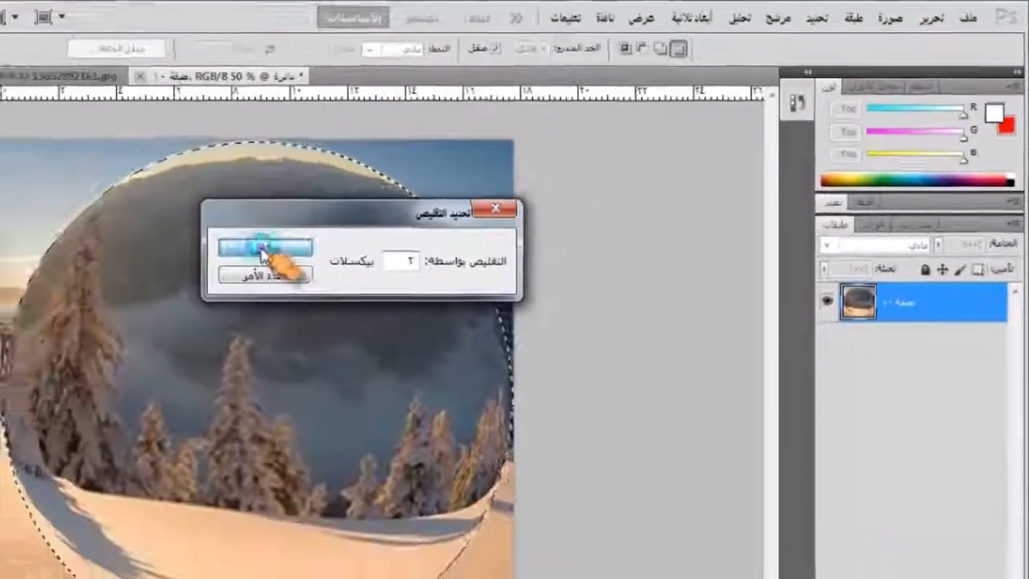
{"action": "left_click", "coordinate": [132, 292]}
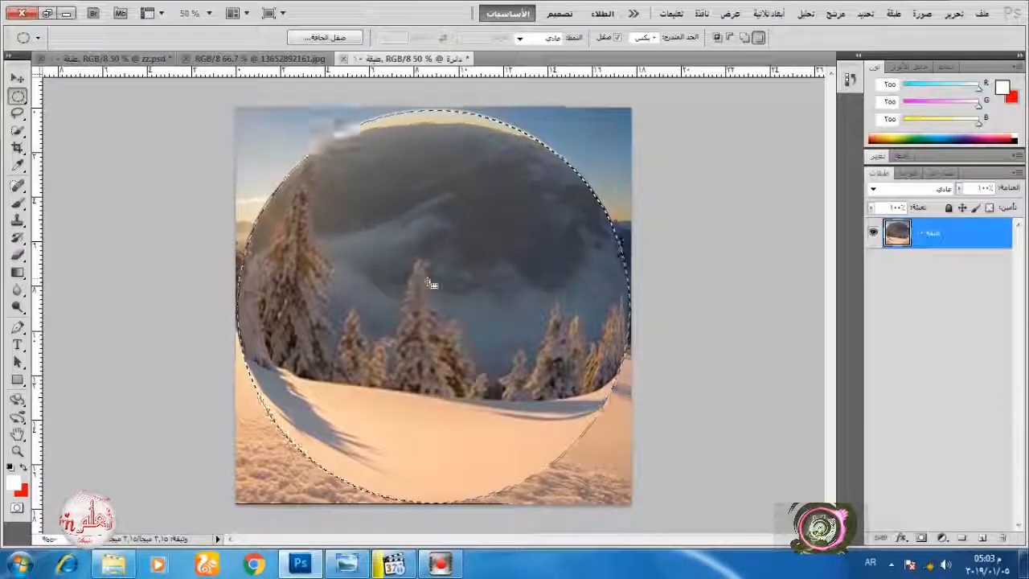
{"action": "key", "text": "ctrl+j"}
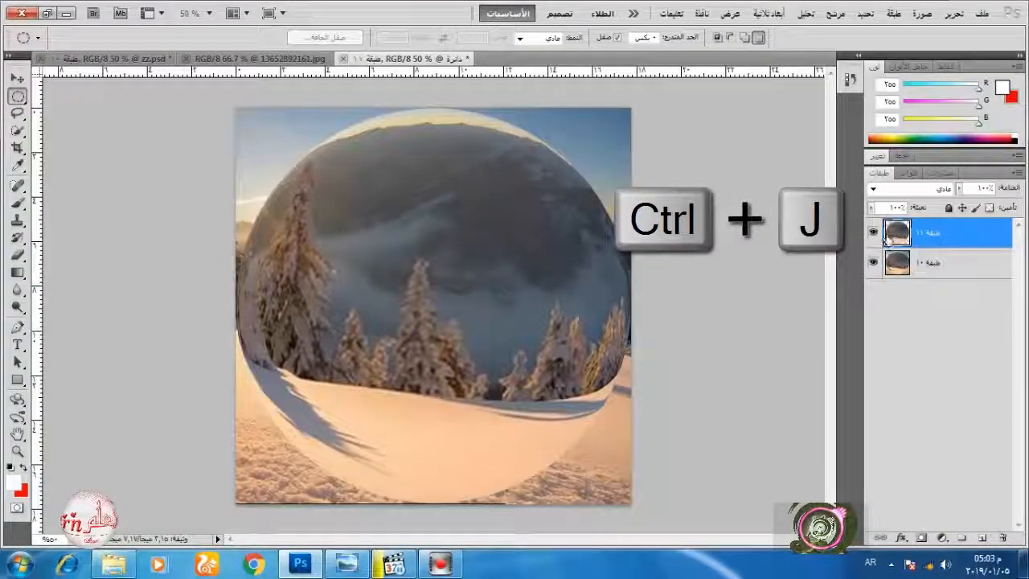
Step: Copy the sphere layer into the zz.psd document, centred on the canvas
{"action": "key", "text": "v"}
{"action": "left_click_drag", "start_coordinate": [367, 192], "coordinate": [347, 225]}
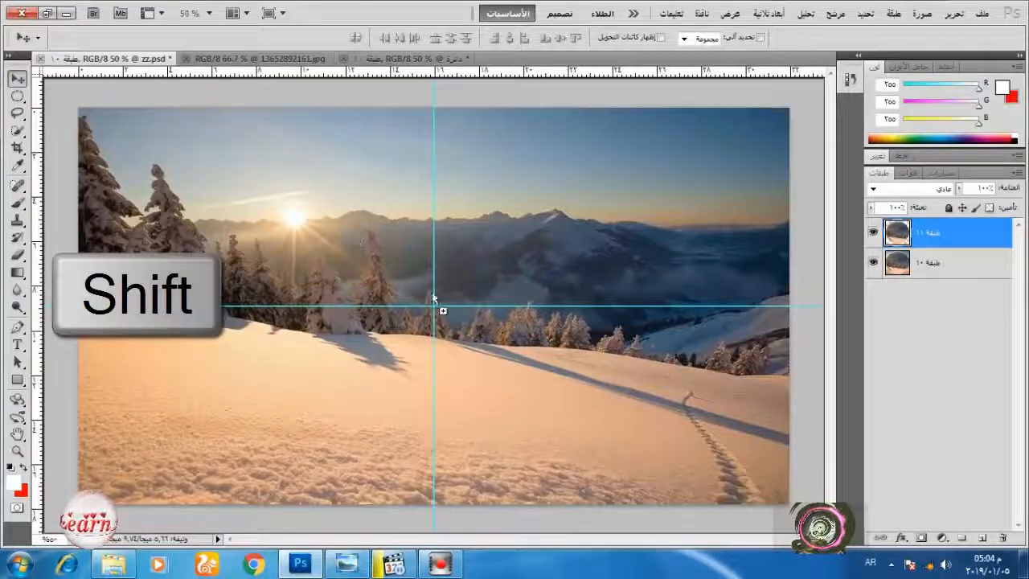
{"action": "left_click_drag", "start_coordinate": [434, 308], "coordinate": [434, 307]}
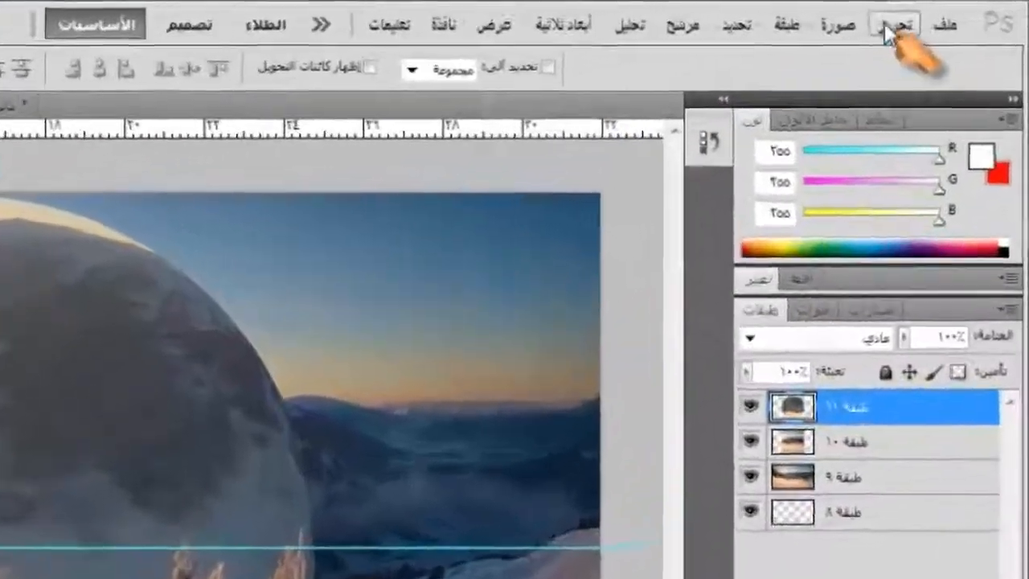
Step: Scale the sphere proportionally about its centre to 83.5% and nudge it slightly upward
{"action": "left_click", "coordinate": [953, 14]}
{"action": "left_click", "coordinate": [680, 399]}
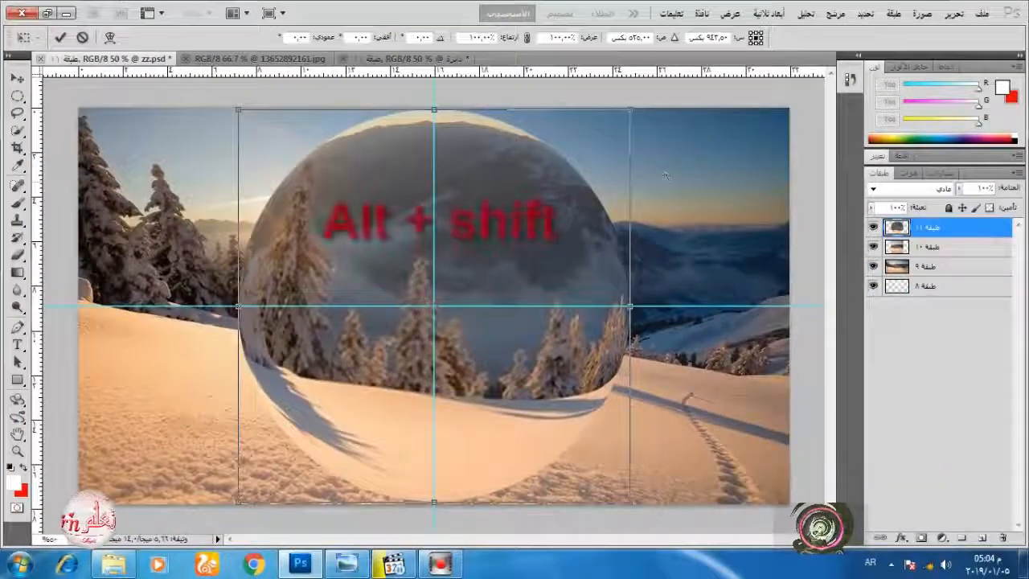
{"action": "left_click_drag", "start_coordinate": [633, 108], "coordinate": [605, 144]}
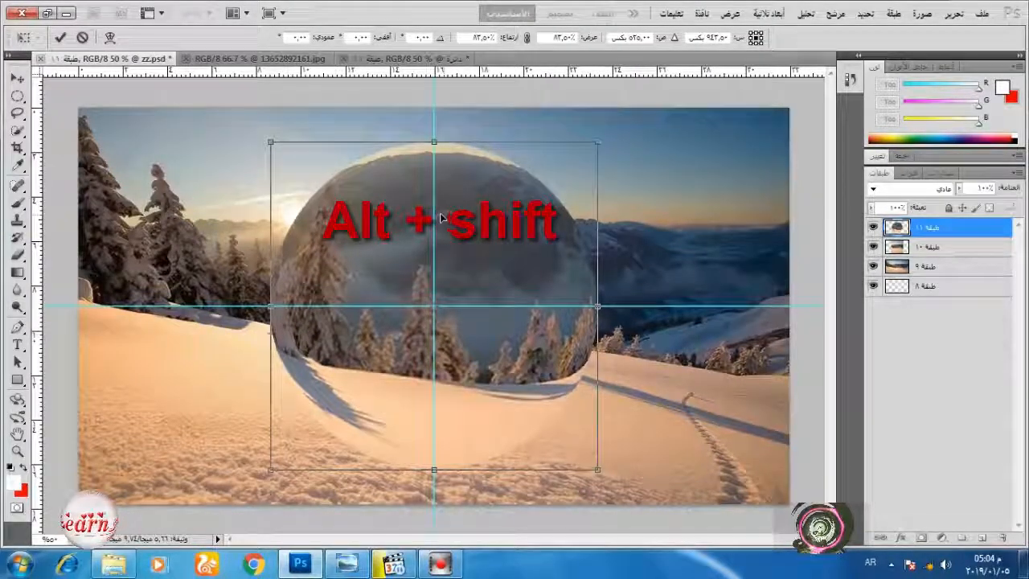
{"action": "key", "text": "Up"}
{"action": "key", "text": "Up"}
{"action": "key", "text": "Up"}
{"action": "key", "text": "Up"}
{"action": "key", "text": "Up"}
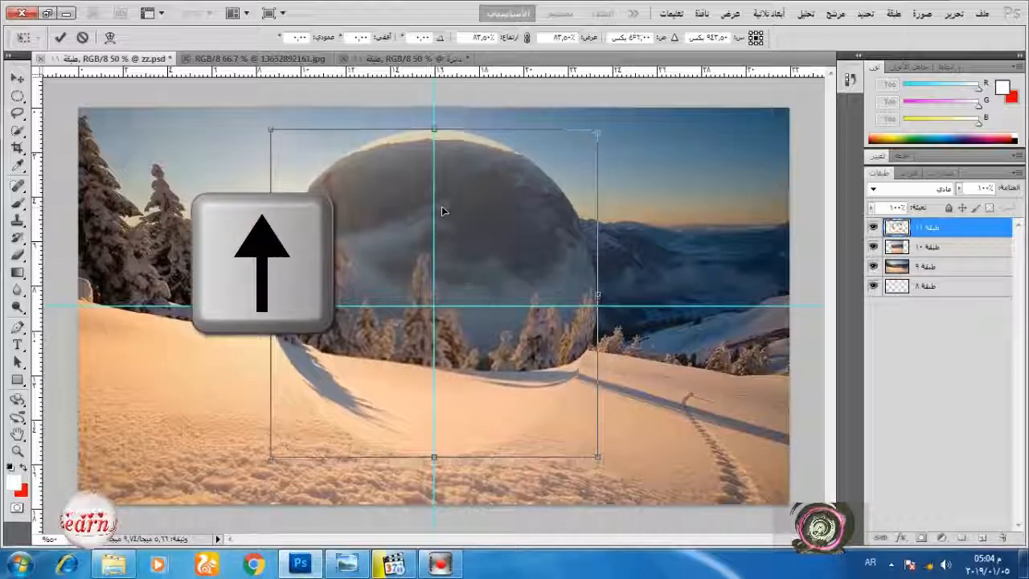
{"action": "key", "text": "Up"}
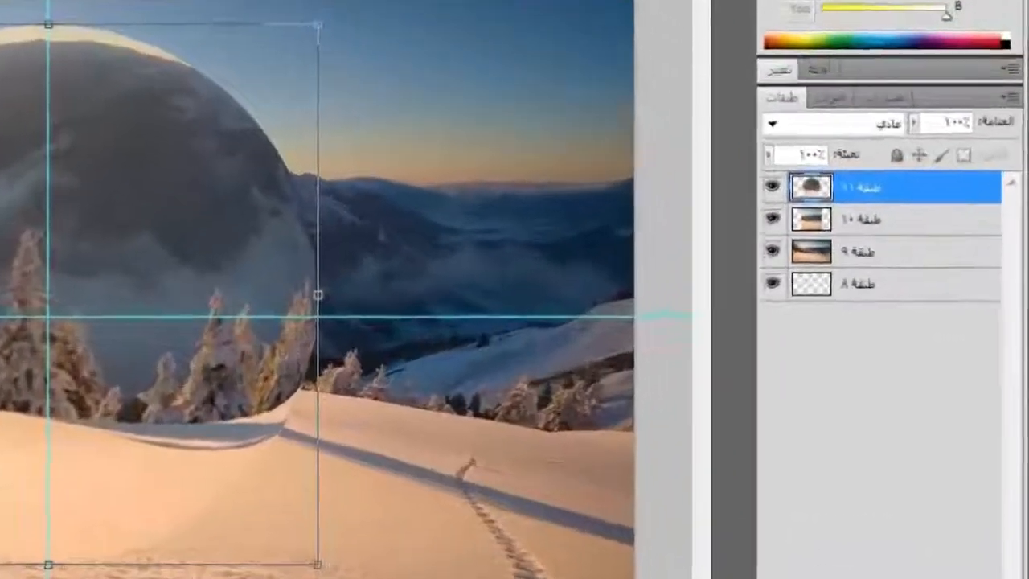
{"action": "key", "text": "Return"}
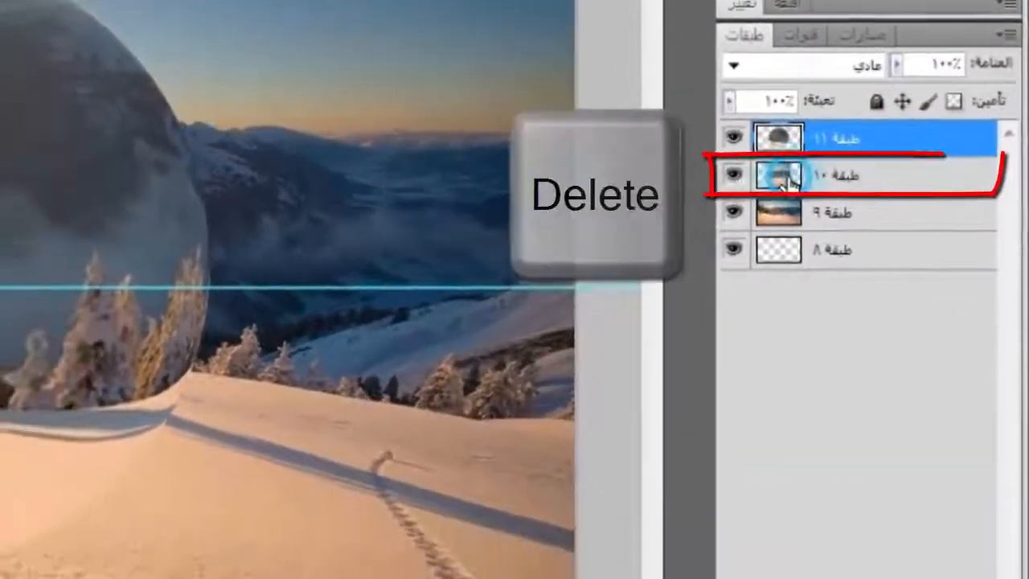
Step: Delete the square copy's layer (طبقة ١٠) and reset the foreground and background colours to their defaults
{"action": "left_click_drag", "start_coordinate": [748, 198], "coordinate": [923, 578]}
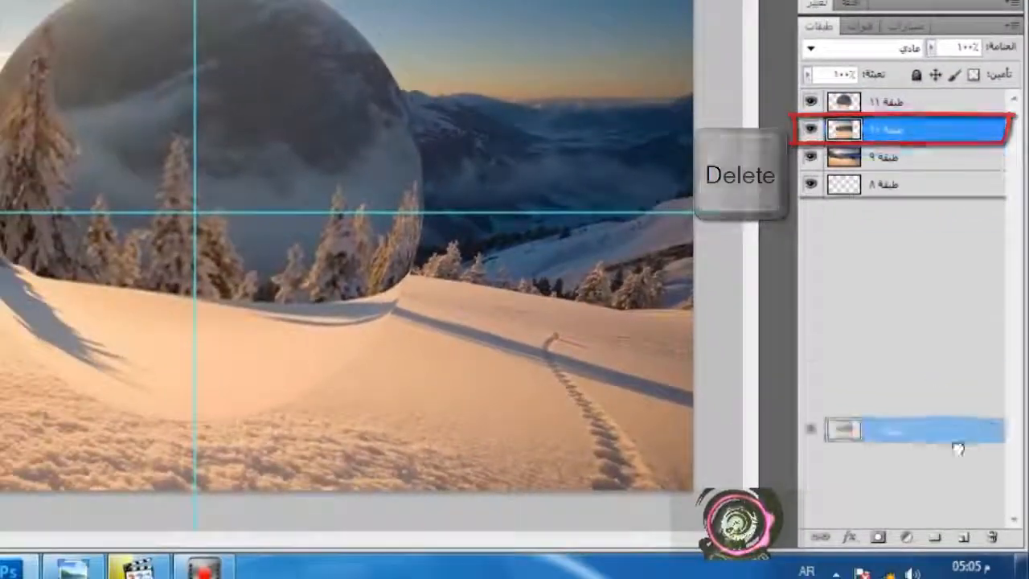
{"action": "left_click_drag", "start_coordinate": [957, 448], "coordinate": [992, 536]}
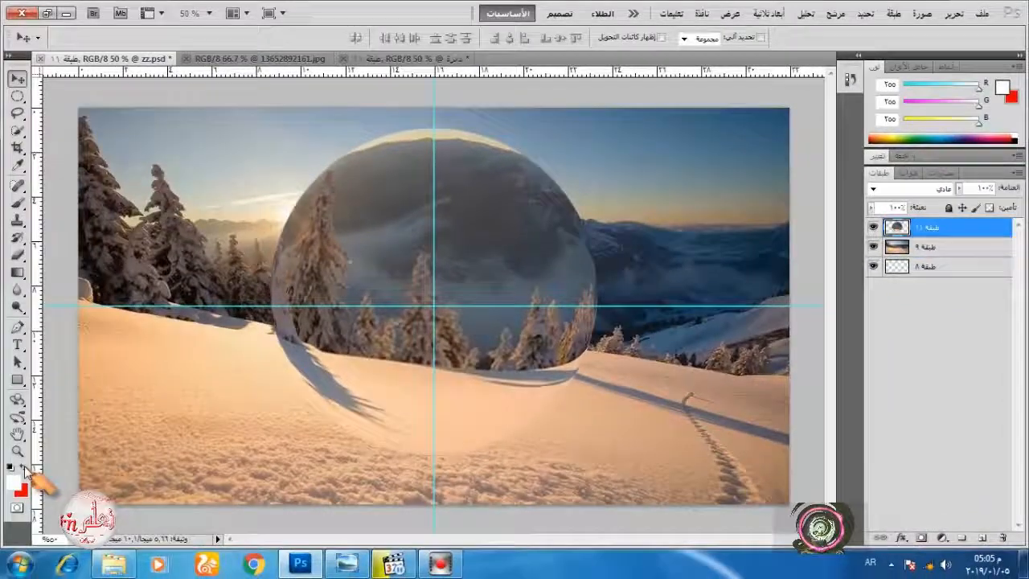
{"action": "left_click", "coordinate": [11, 468]}
Step: Add an inner glow in pure white (ffffff) to the sphere layer (طبقة ١١), keeping the sphere visible beside the dialog
{"action": "double_click", "coordinate": [898, 230]}
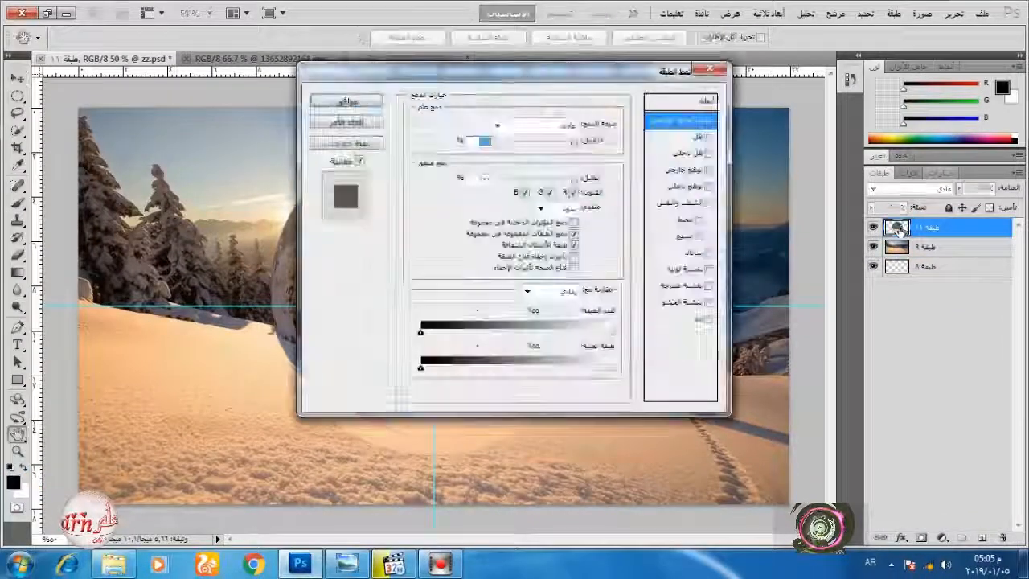
{"action": "left_click", "coordinate": [708, 185]}
{"action": "left_click", "coordinate": [588, 175]}
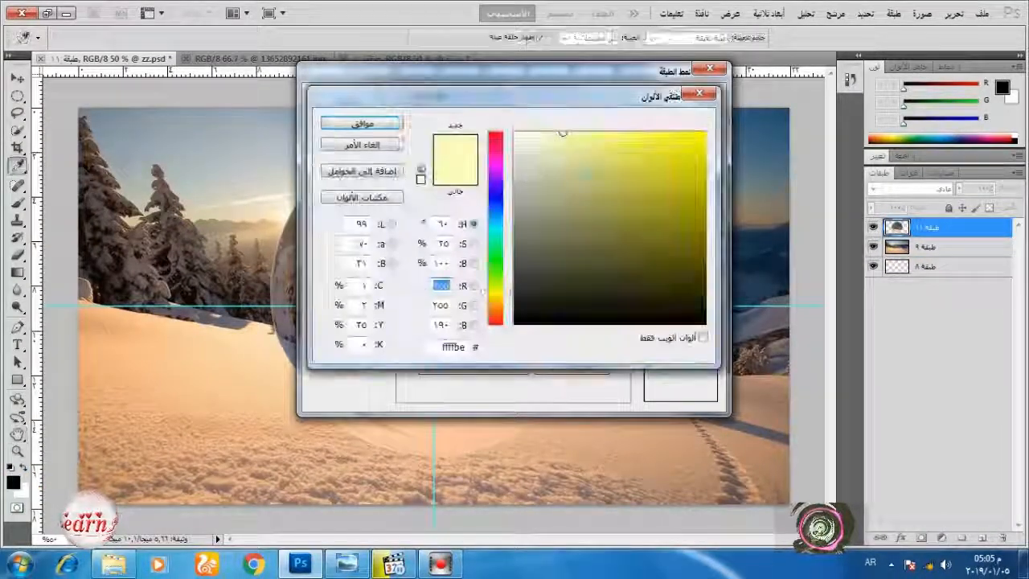
{"action": "left_click", "coordinate": [515, 133]}
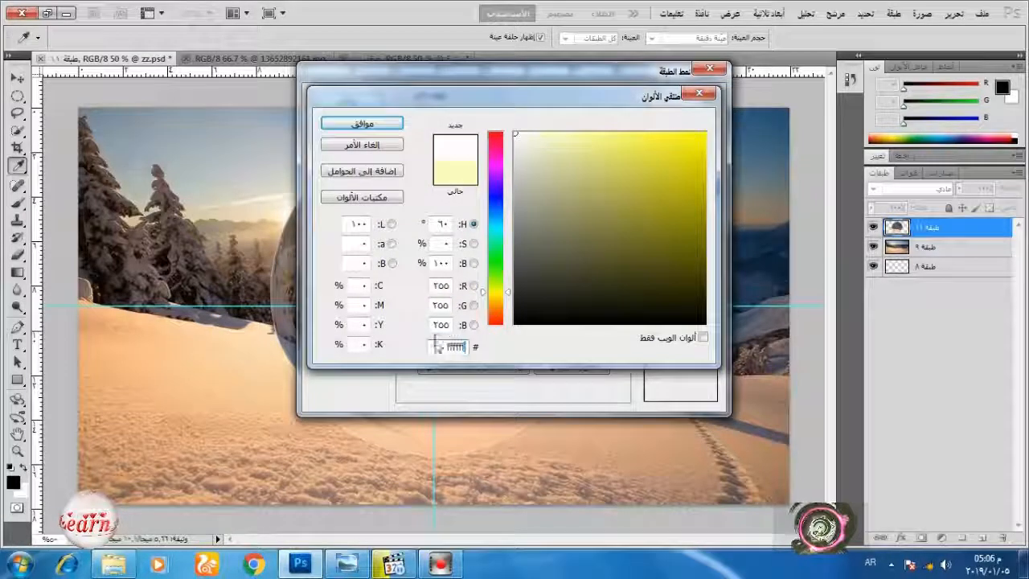
{"action": "left_click", "coordinate": [391, 125]}
{"action": "left_click_drag", "start_coordinate": [450, 77], "coordinate": [767, 93]}
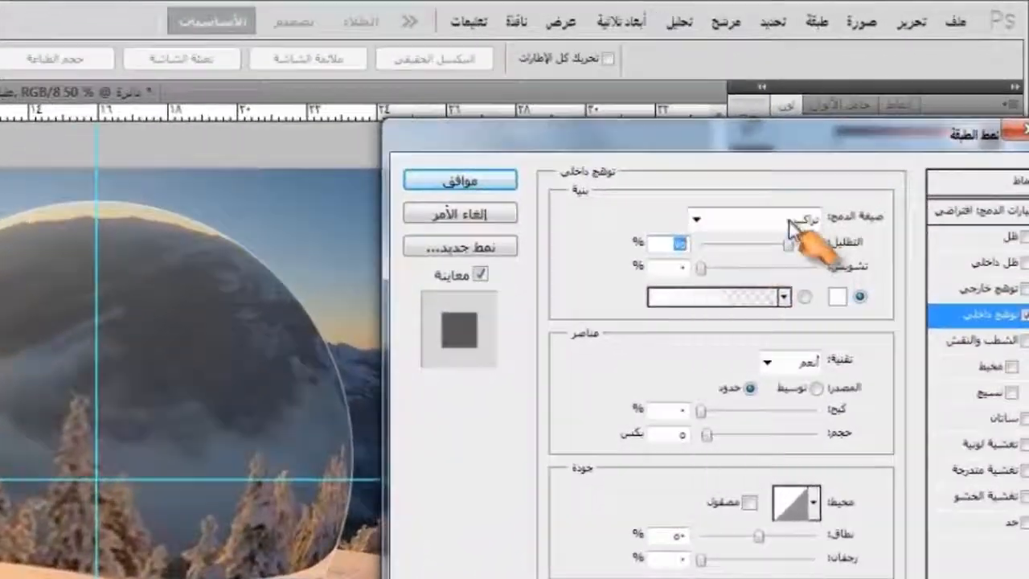
Step: Set the inner glow's blend mode to Overlay (تغشية) and its opacity to 100%
{"action": "left_click", "coordinate": [876, 144]}
{"action": "left_click", "coordinate": [794, 528]}
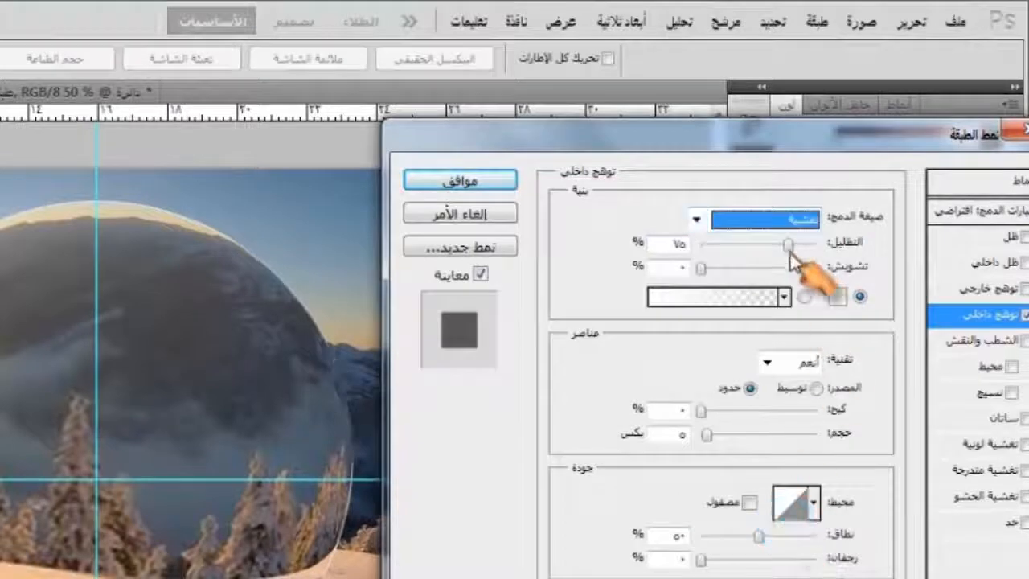
{"action": "left_click_drag", "start_coordinate": [784, 245], "coordinate": [861, 255]}
Step: Keep the inner glow's technique at Softer (أنعم), enlarge its size into a broad bright rim, and apply the layer style
{"action": "left_click", "coordinate": [768, 363]}
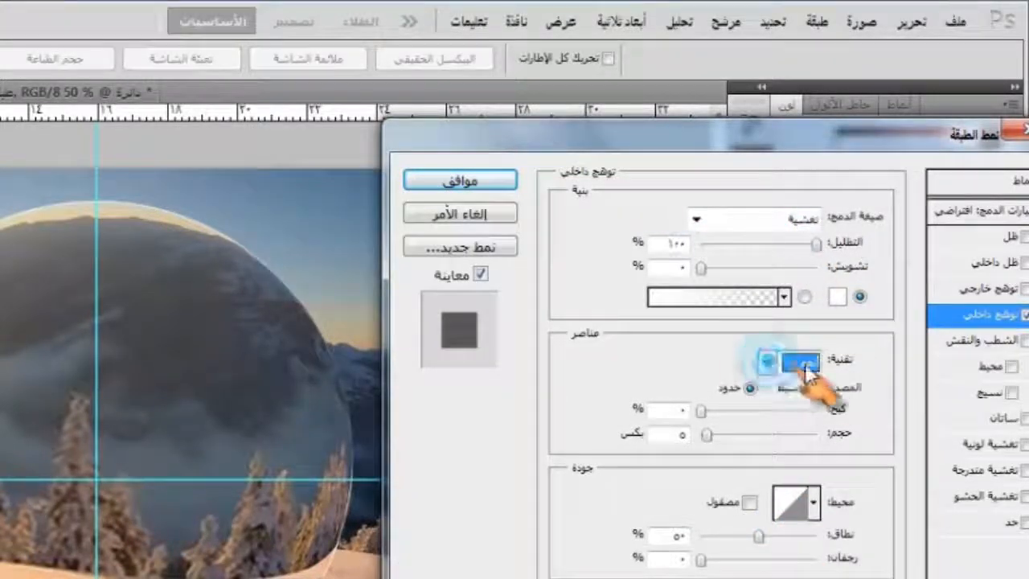
{"action": "left_click", "coordinate": [796, 363]}
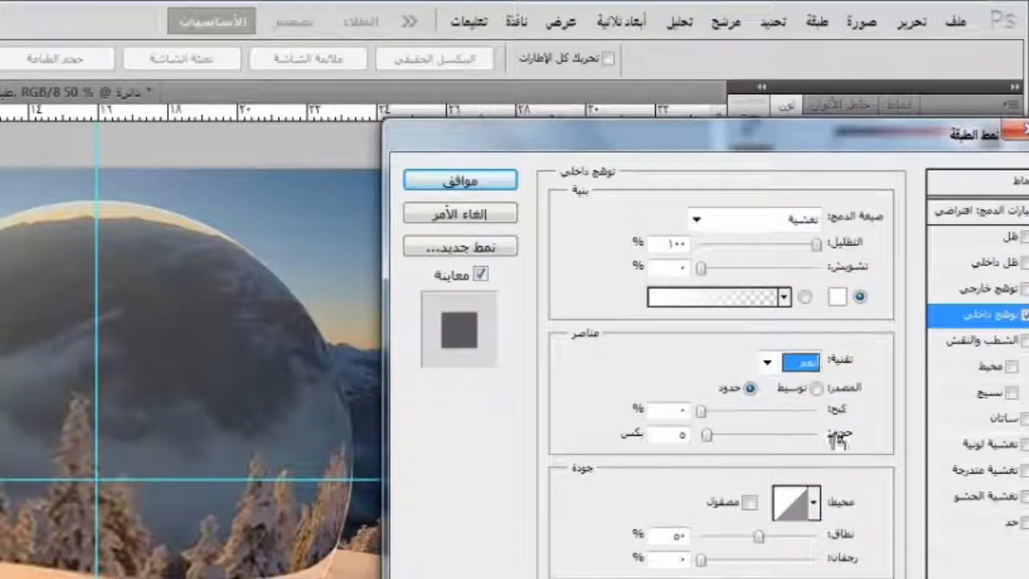
{"action": "left_click_drag", "start_coordinate": [768, 434], "coordinate": [738, 438]}
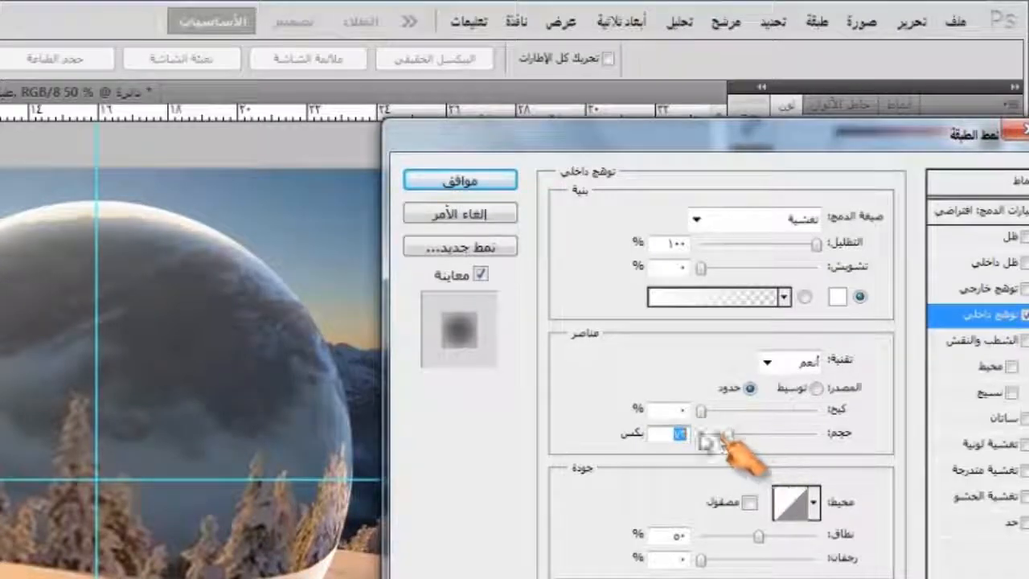
{"action": "left_click", "coordinate": [680, 435]}
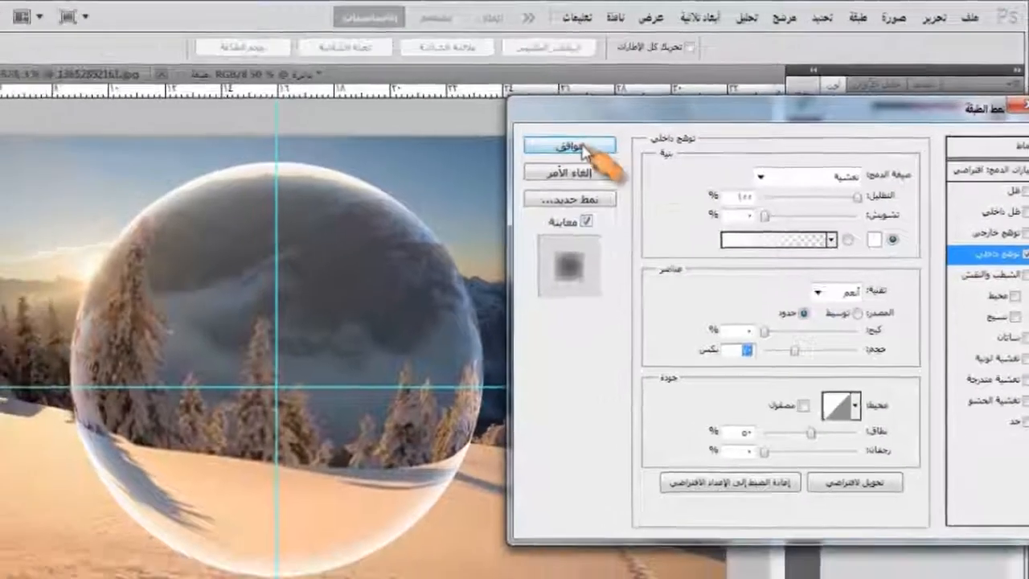
{"action": "left_click", "coordinate": [460, 180]}
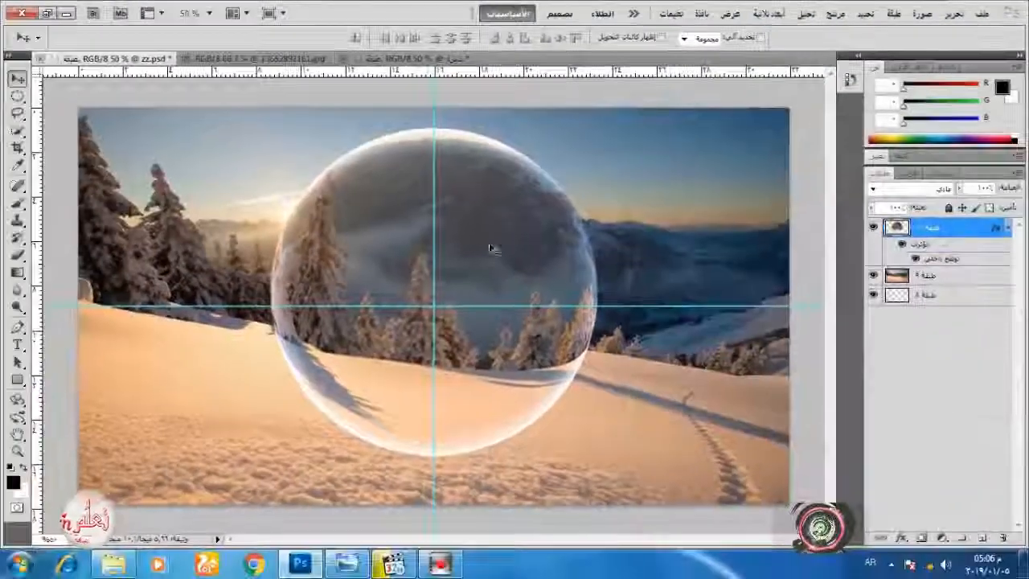
Step: Collapse the sphere layer's effects list and add a circular layer mask from the sphere's outline
{"action": "left_click", "coordinate": [1009, 229]}
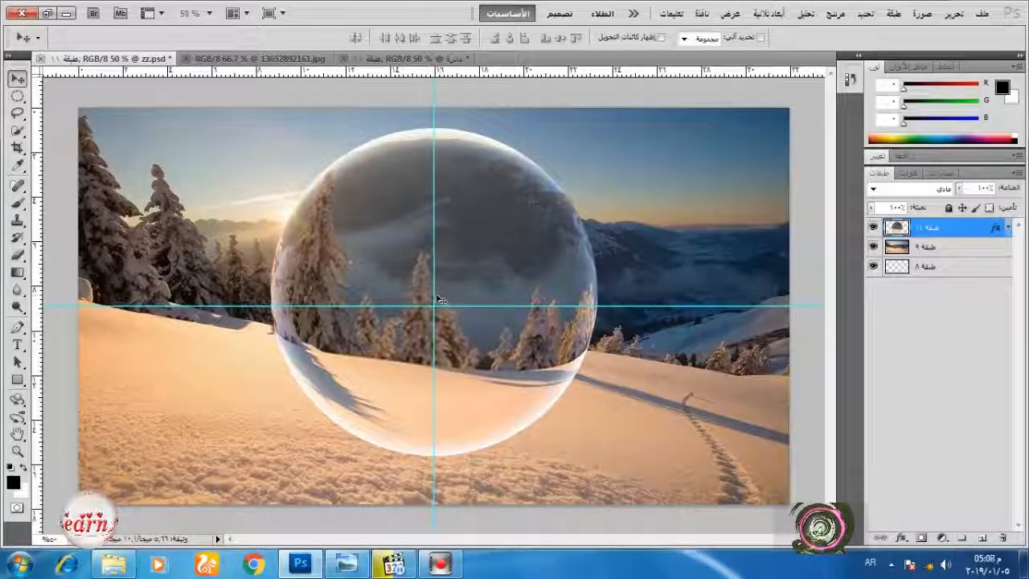
{"action": "left_click", "coordinate": [898, 228], "text": "ctrl"}
{"action": "left_click", "coordinate": [921, 537]}
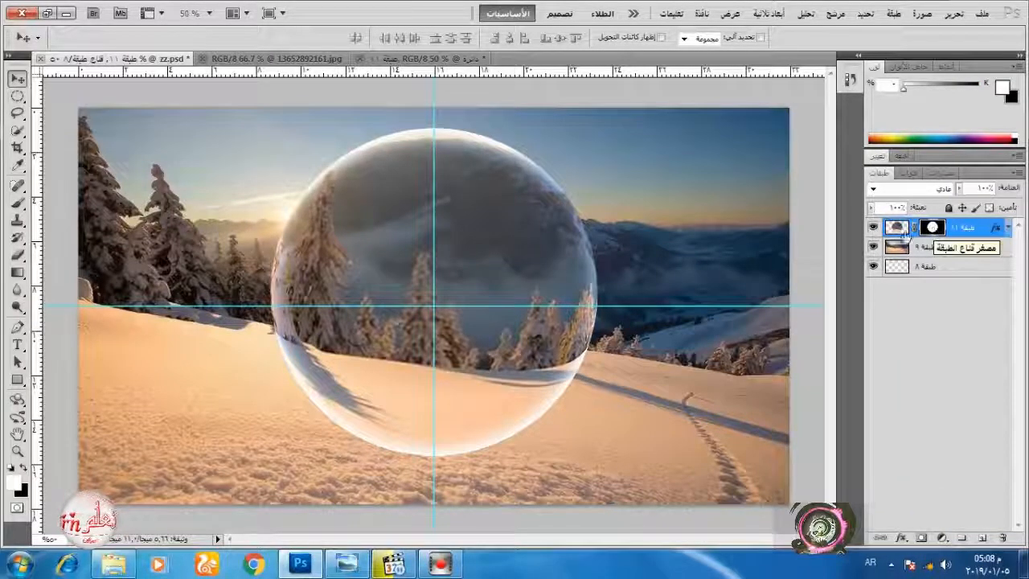
Step: Paint black over the sphere's centre on its layer mask with a soft round brush of 700 px and 0% hardness
{"action": "left_click", "coordinate": [18, 202]}
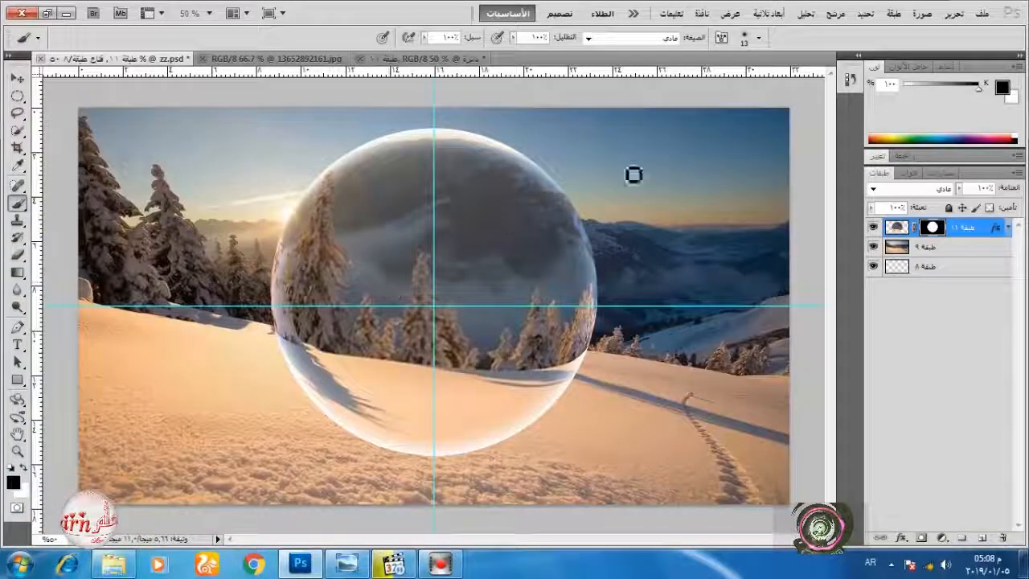
{"action": "right_click", "coordinate": [462, 302]}
{"action": "left_click_drag", "start_coordinate": [496, 320], "coordinate": [669, 324]}
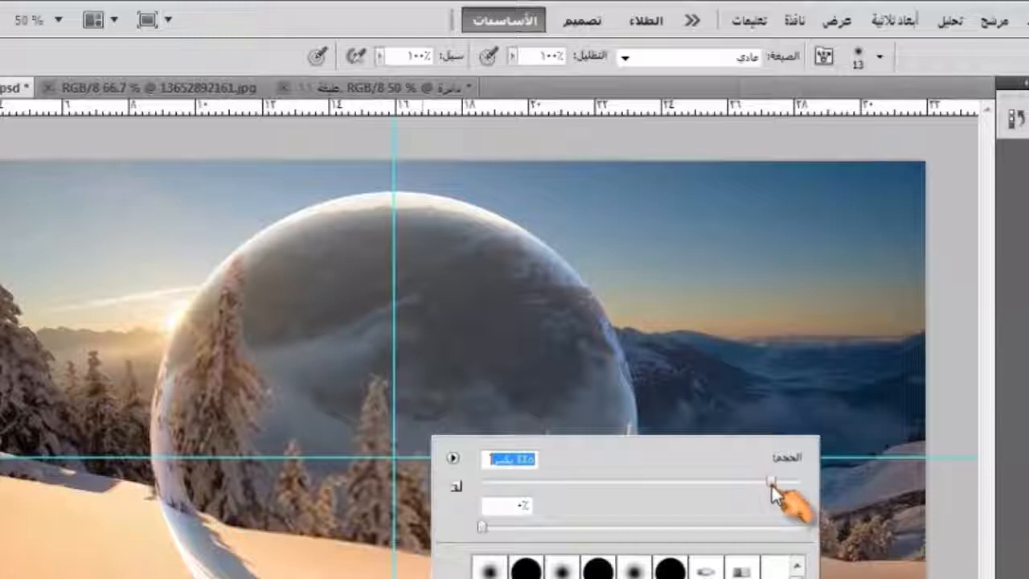
{"action": "left_click_drag", "start_coordinate": [775, 483], "coordinate": [776, 482]}
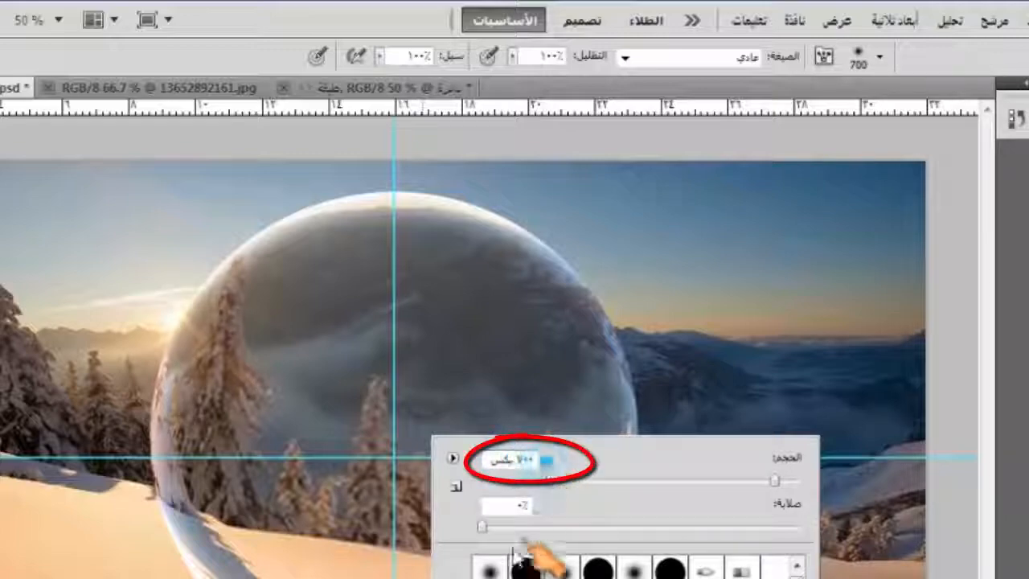
{"action": "left_click", "coordinate": [489, 568]}
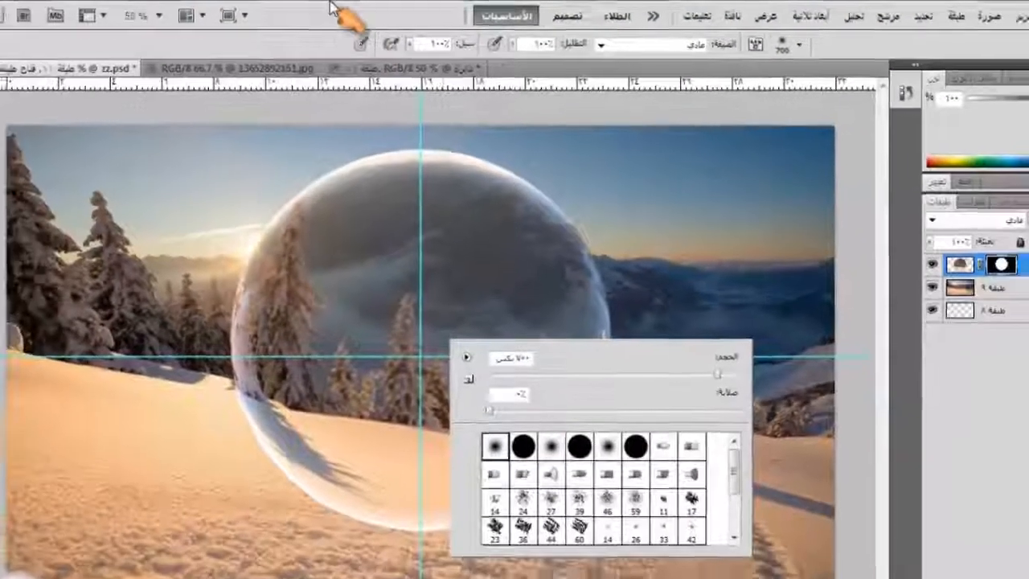
{"action": "left_click", "coordinate": [330, 3]}
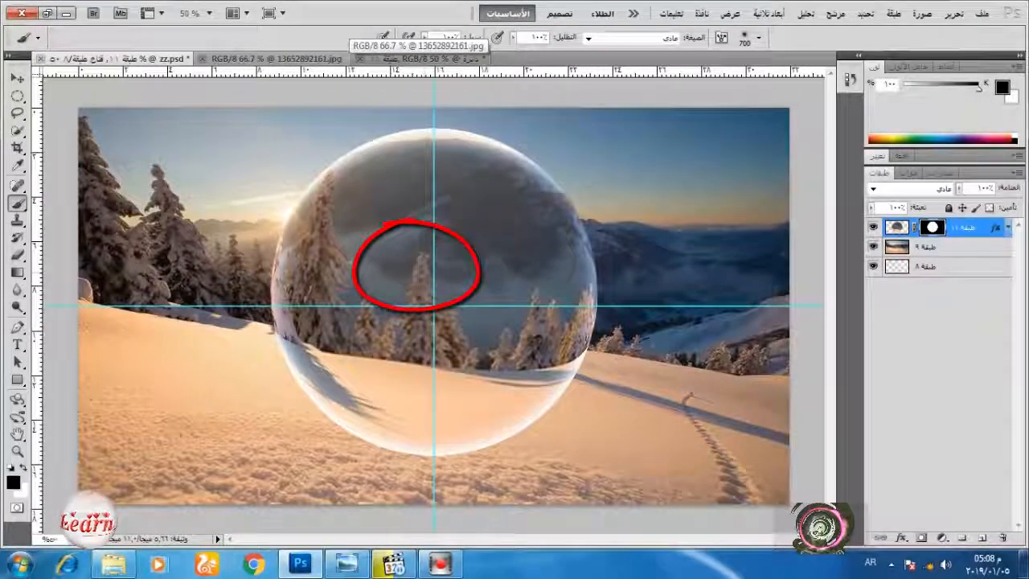
{"action": "left_click", "coordinate": [428, 272]}
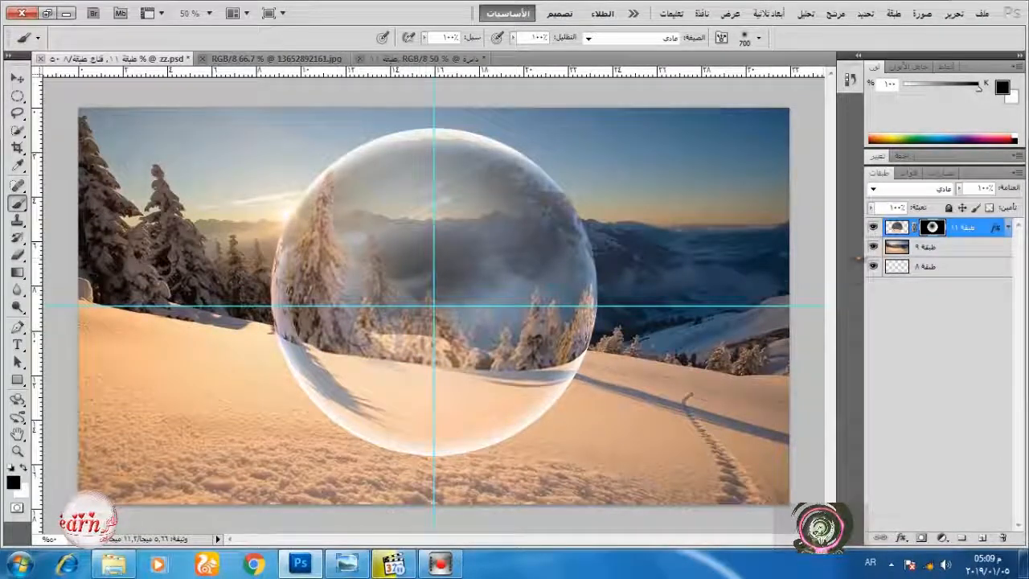
Step: Add a Black & White adjustment layer clipped to the sphere, using the Maximum Black (أقصى الأسود) preset
{"action": "left_click", "coordinate": [943, 537]}
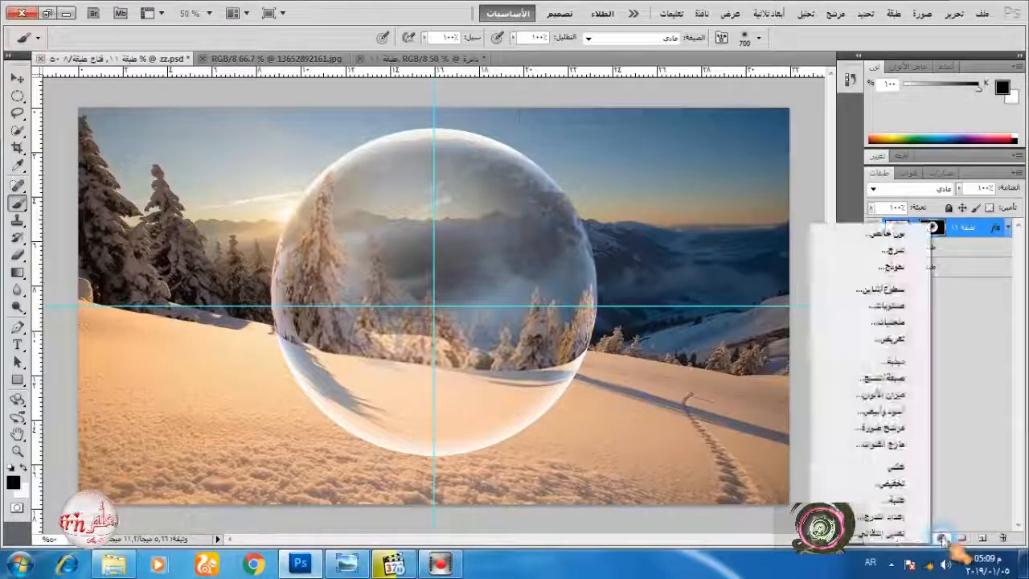
{"action": "left_click", "coordinate": [891, 410]}
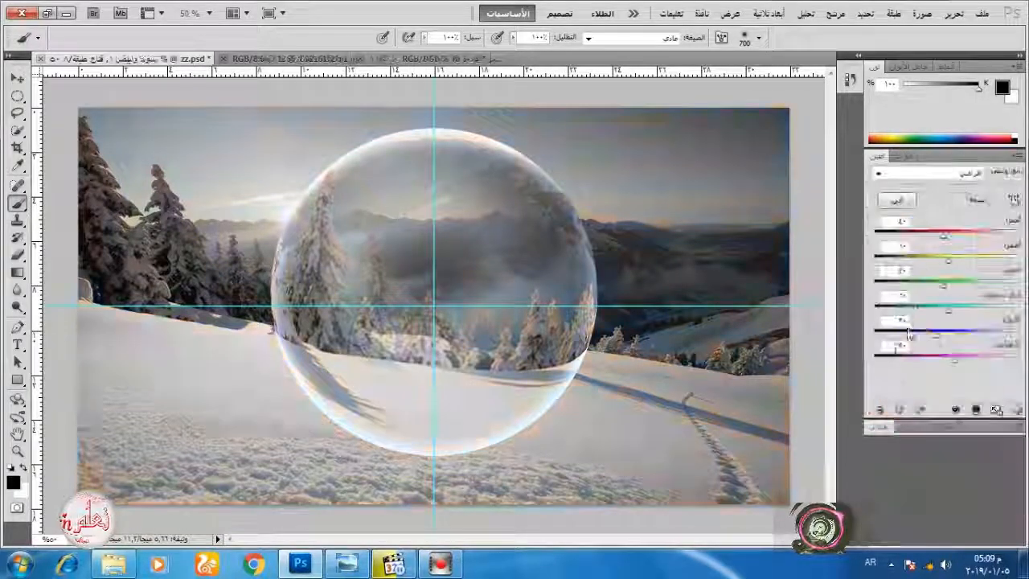
{"action": "left_click", "coordinate": [976, 410]}
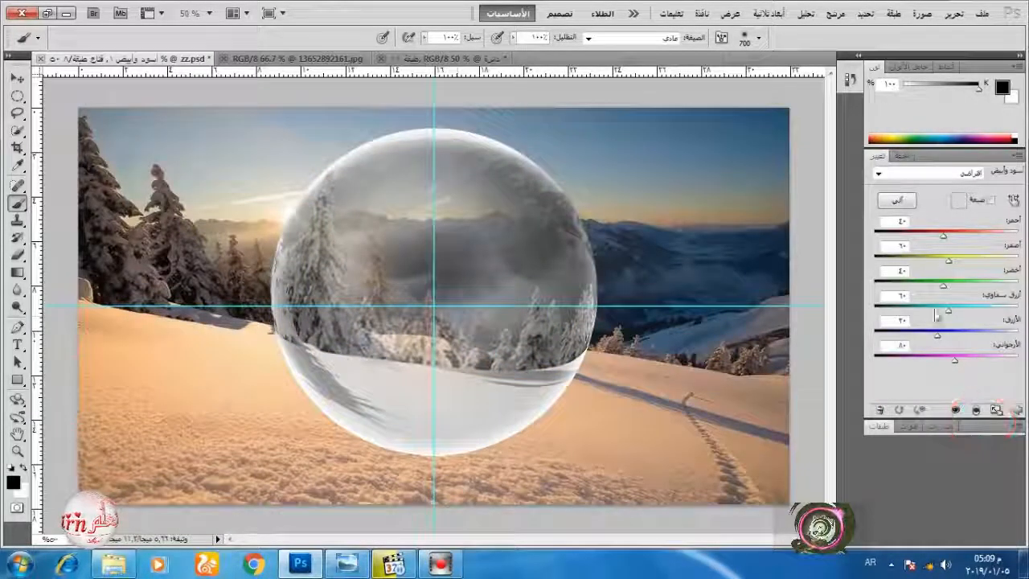
{"action": "left_click", "coordinate": [949, 173]}
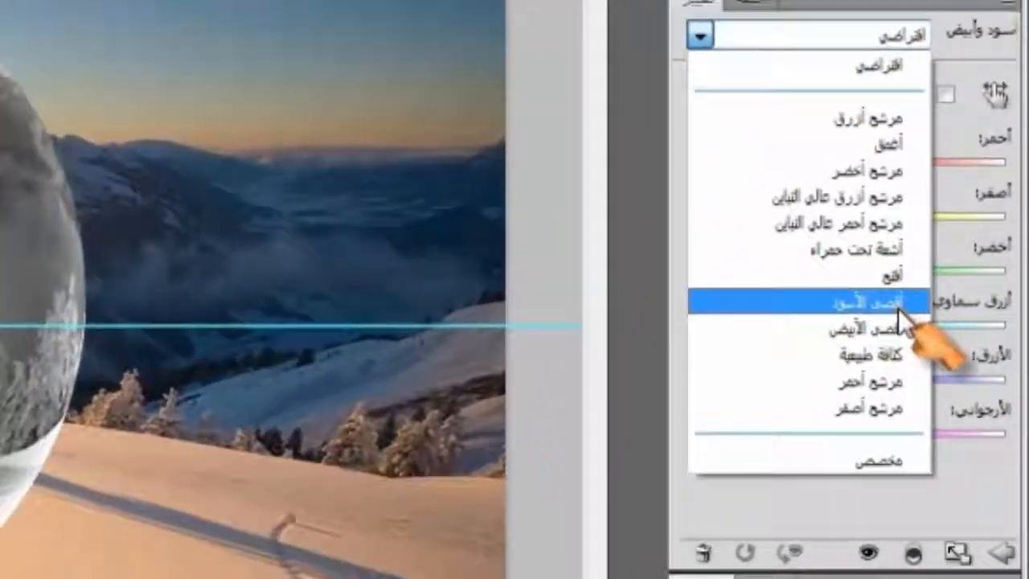
{"action": "left_click", "coordinate": [884, 306]}
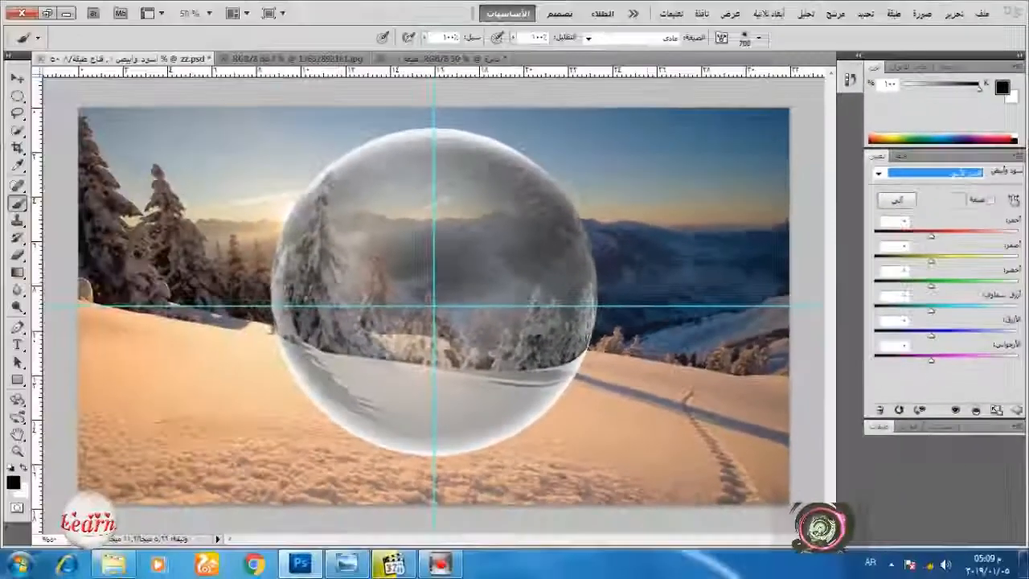
{"action": "left_click", "coordinate": [880, 426]}
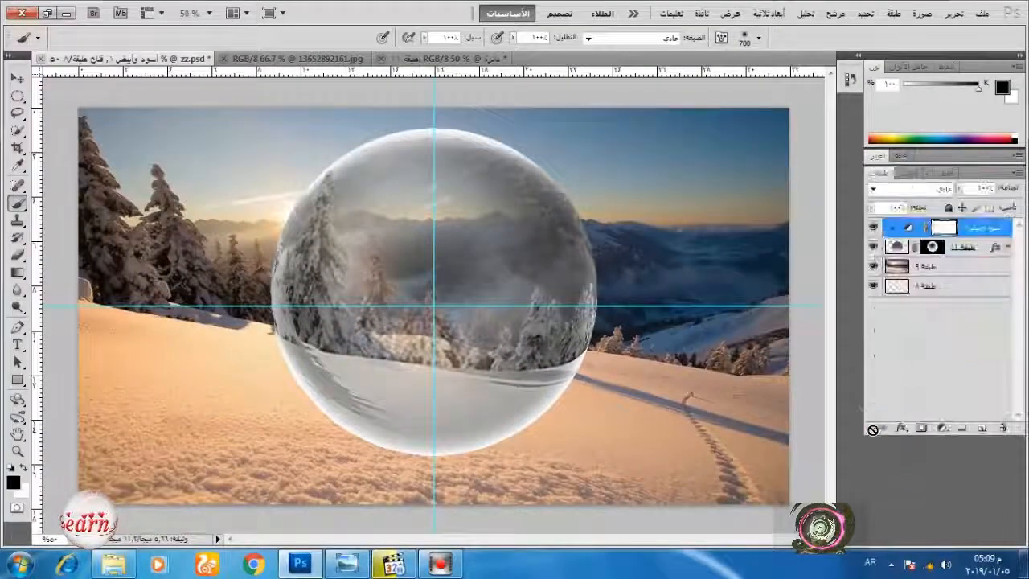
{"action": "left_click", "coordinate": [980, 428]}
{"action": "key", "text": "ctrl+z"}
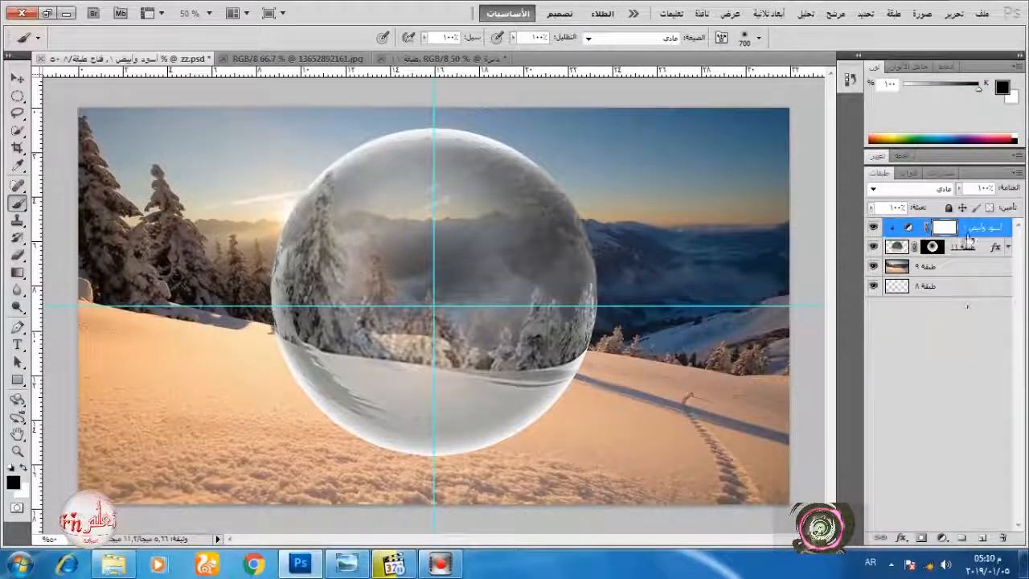
Step: Add a Curves adjustment layer clipped to the sphere and darken its midtones with a curve point at input 151, output 105
{"action": "left_click", "coordinate": [943, 537]}
{"action": "left_click", "coordinate": [906, 337]}
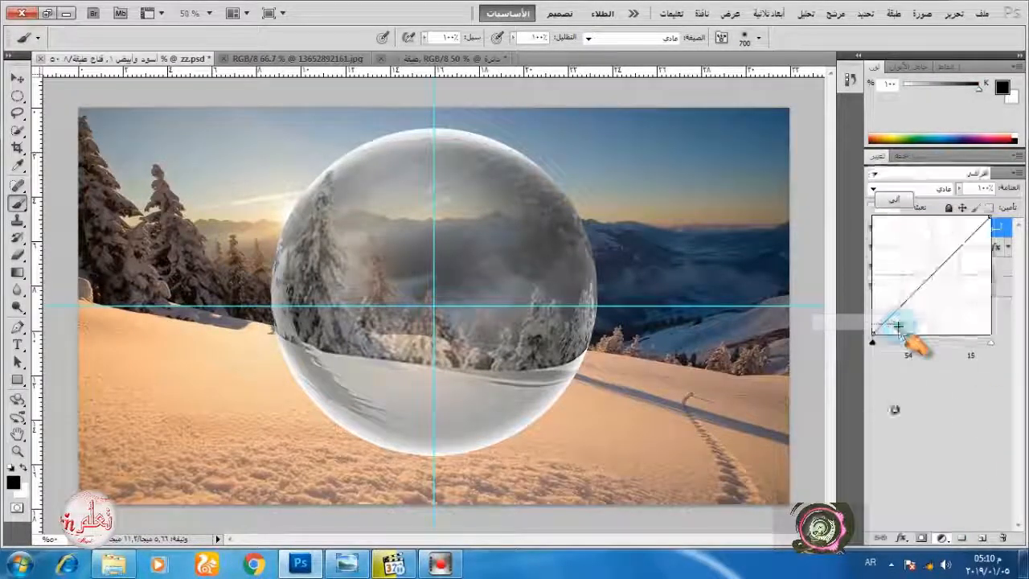
{"action": "left_click", "coordinate": [974, 412]}
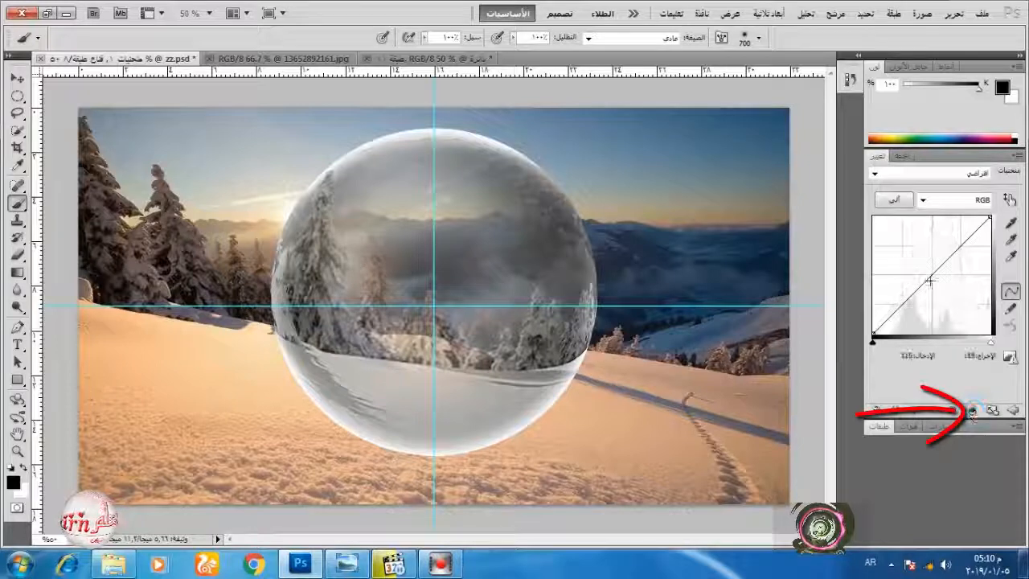
{"action": "left_click_drag", "start_coordinate": [933, 274], "coordinate": [943, 284]}
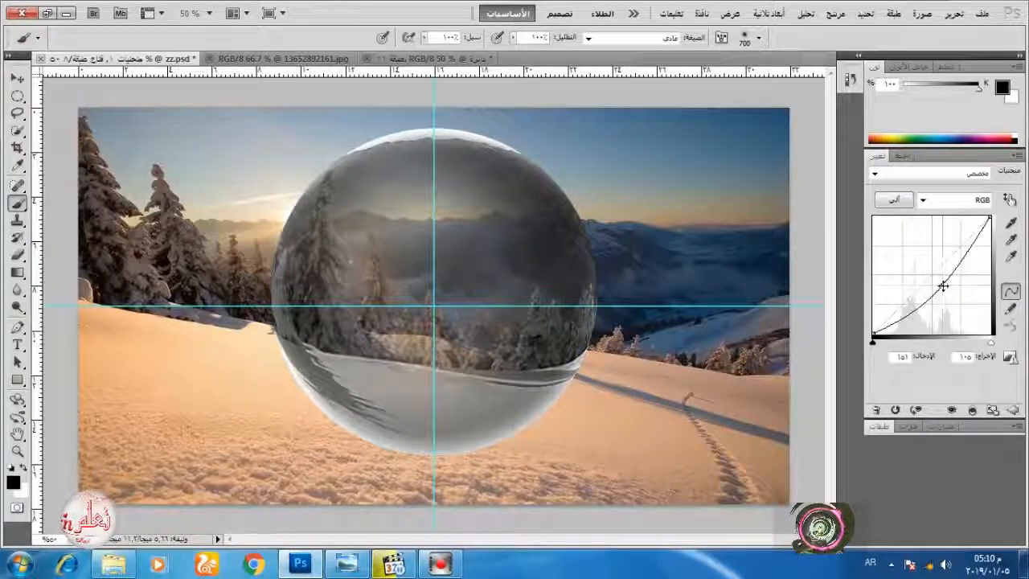
{"action": "left_click", "coordinate": [879, 426]}
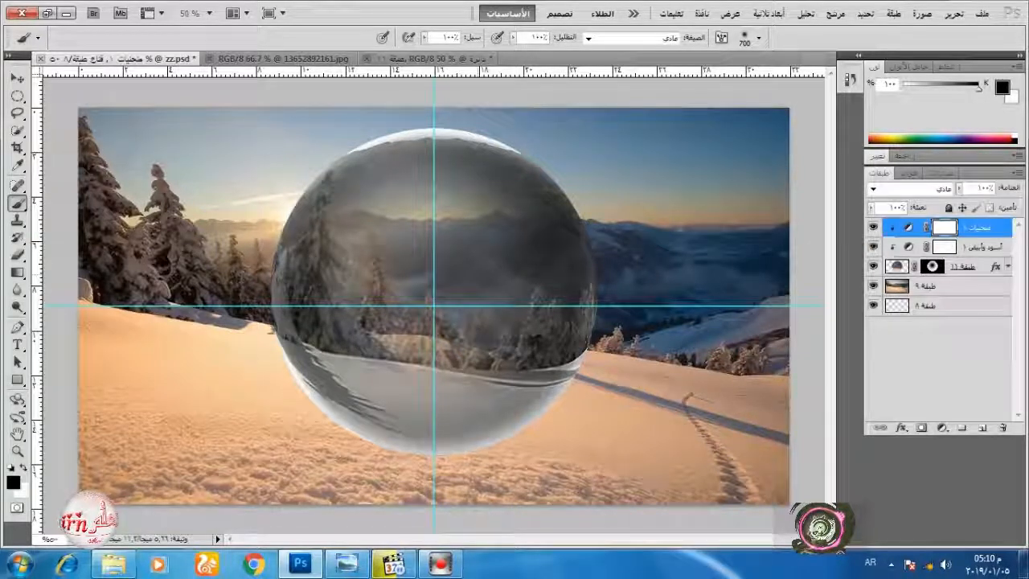
Step: Paint black over the middle of the sphere on the Curves mask with the 700 px soft brush
{"action": "left_click", "coordinate": [434, 280]}
{"action": "left_click", "coordinate": [471, 330]}
{"action": "left_click", "coordinate": [390, 367]}
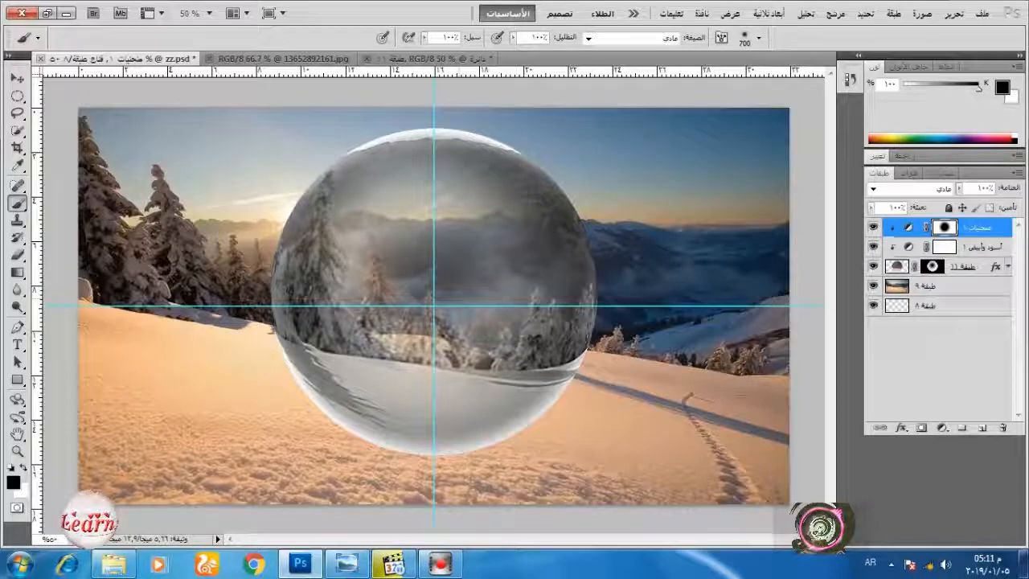
Step: Reduce the brush to 239 px and touch up the Curves mask in the upper interior of the sphere with black and white
{"action": "right_click", "coordinate": [441, 295]}
{"action": "left_click", "coordinate": [661, 332]}
{"action": "left_click", "coordinate": [480, 232]}
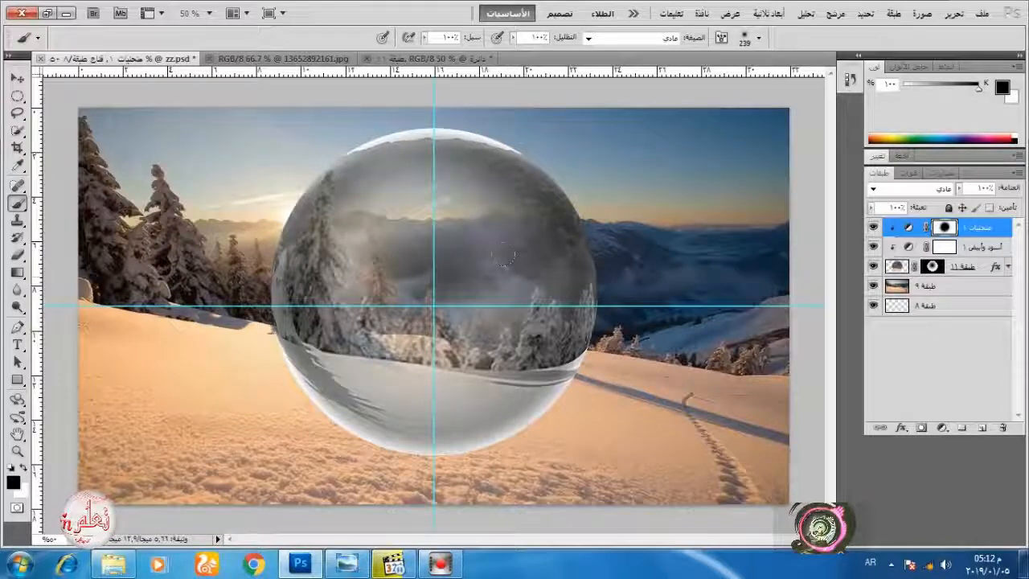
{"action": "left_click_drag", "start_coordinate": [495, 234], "coordinate": [468, 190]}
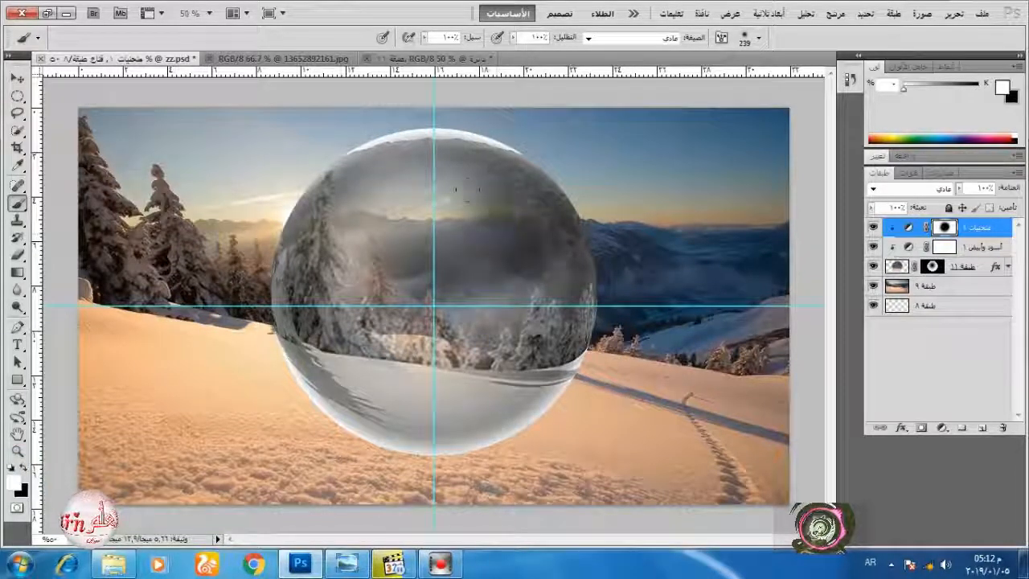
{"action": "left_click", "coordinate": [507, 236]}
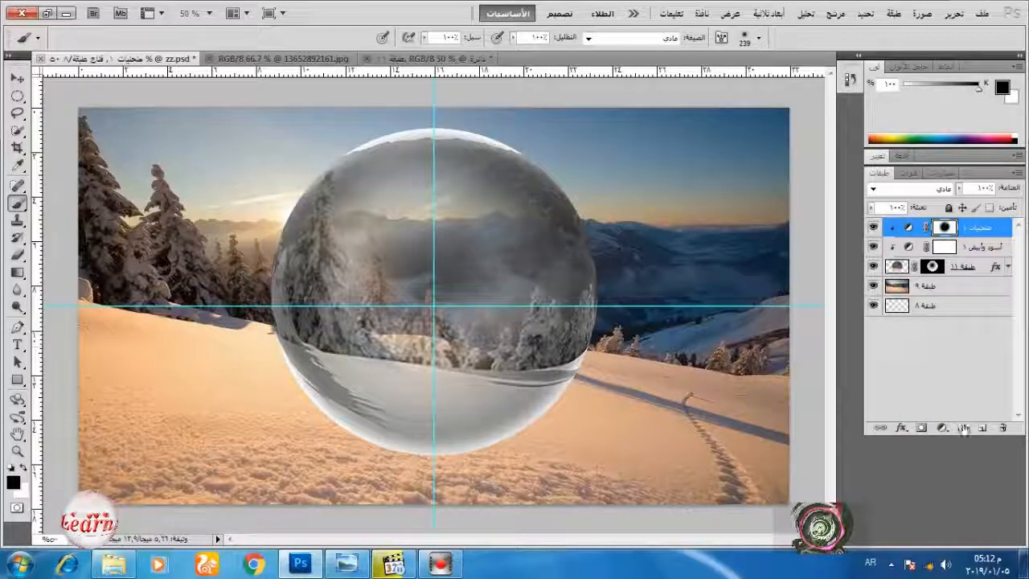
Step: Add a new empty layer above the Curves adjustment and set its blend mode to Overlay (تغشية)
{"action": "left_click", "coordinate": [983, 428]}
{"action": "left_click", "coordinate": [919, 189]}
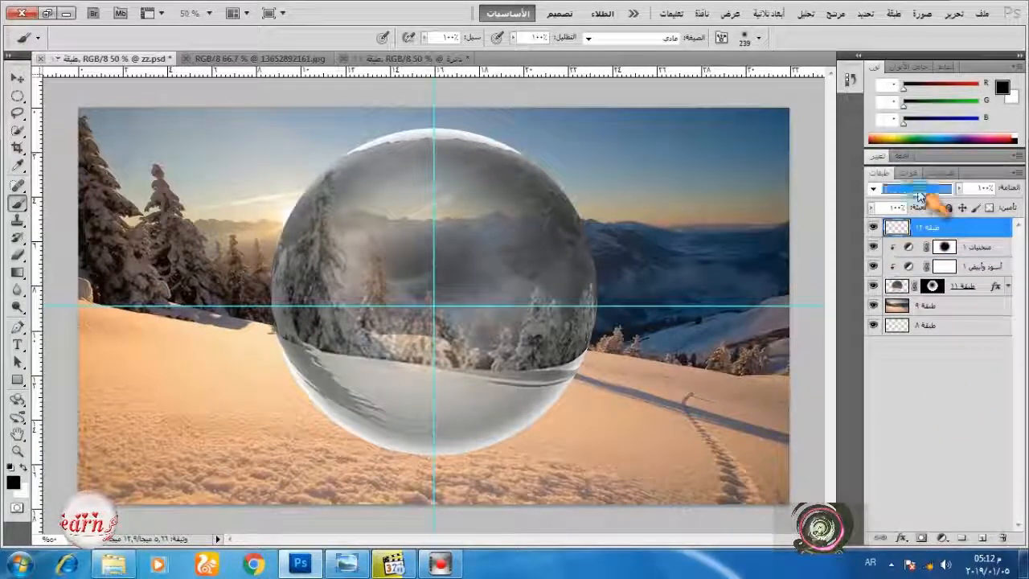
{"action": "left_click", "coordinate": [919, 194]}
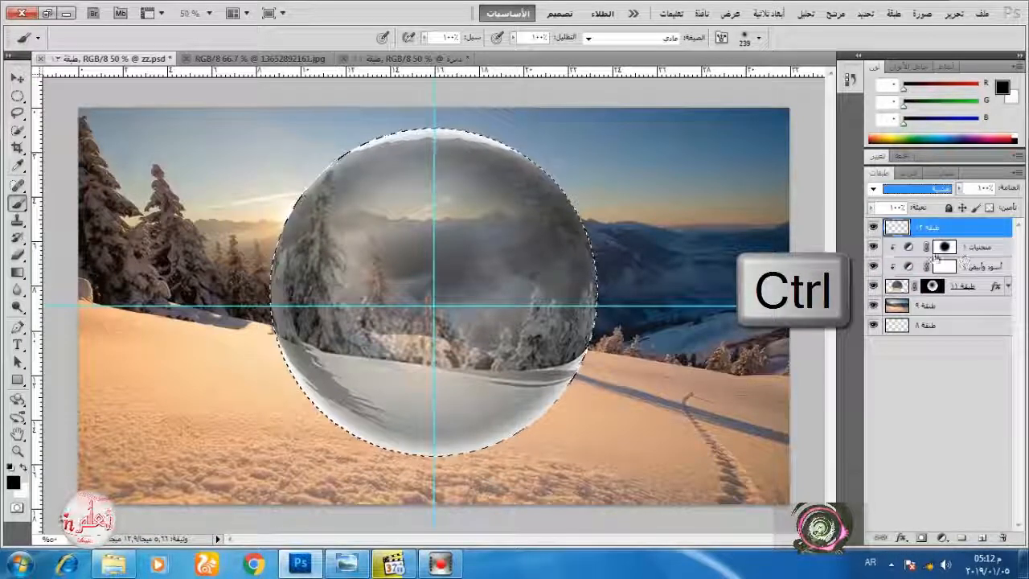
Step: Mask the empty Overlay layer with the sphere selection so only the sphere's area shows
{"action": "left_click", "coordinate": [922, 537]}
{"action": "key", "text": "ctrl+d"}
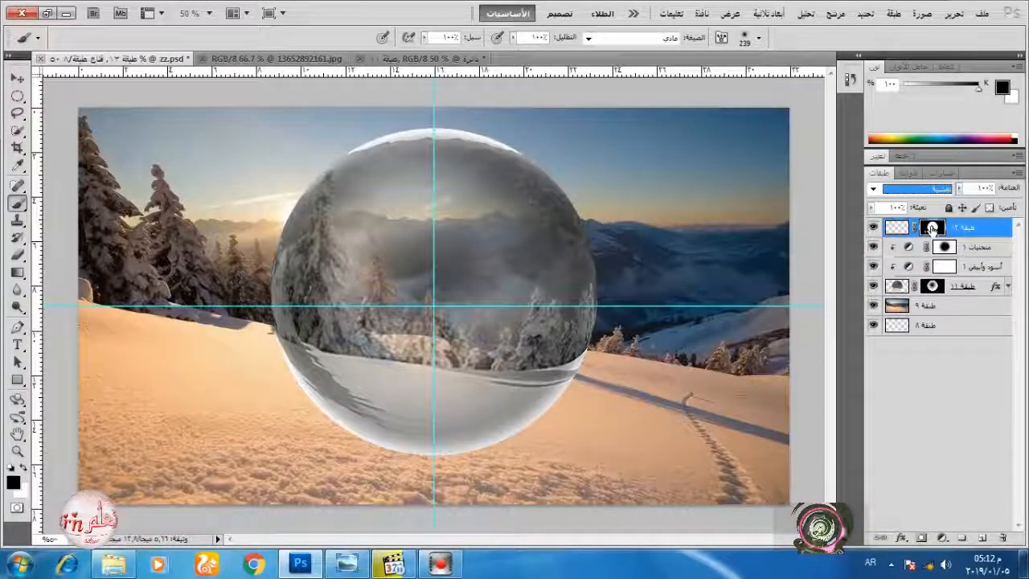
{"action": "key", "text": "Return"}
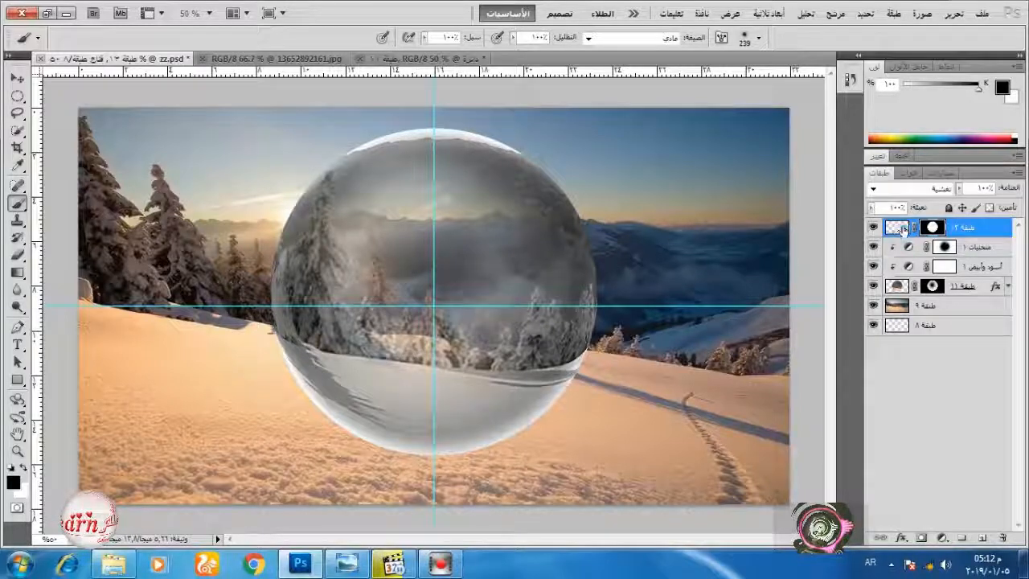
Step: Paint a white highlight on the masked Overlay layer's upper-left sphere area with a 500 px soft brush
{"action": "left_click", "coordinate": [899, 230]}
{"action": "left_click", "coordinate": [25, 467]}
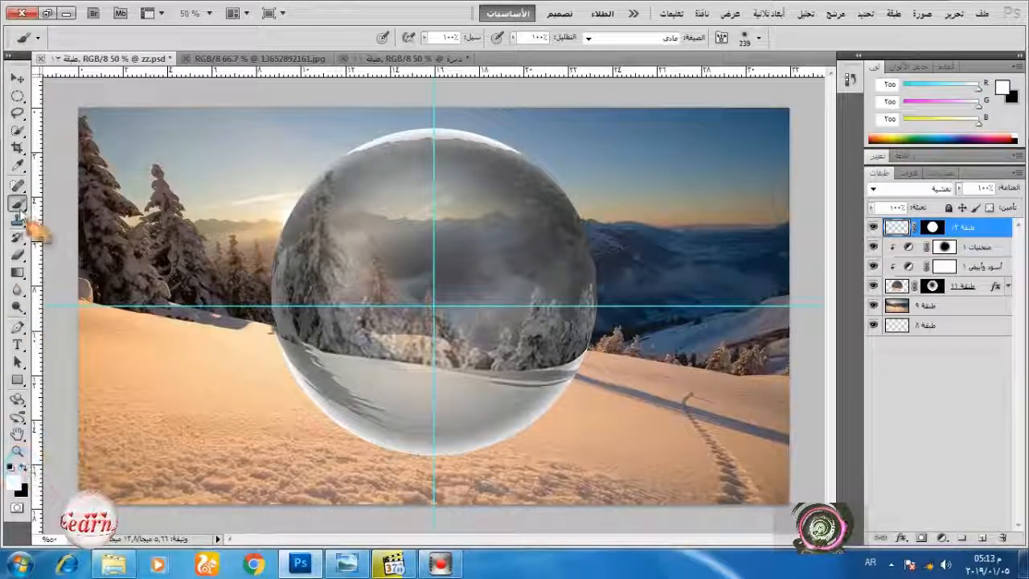
{"action": "right_click", "coordinate": [724, 274]}
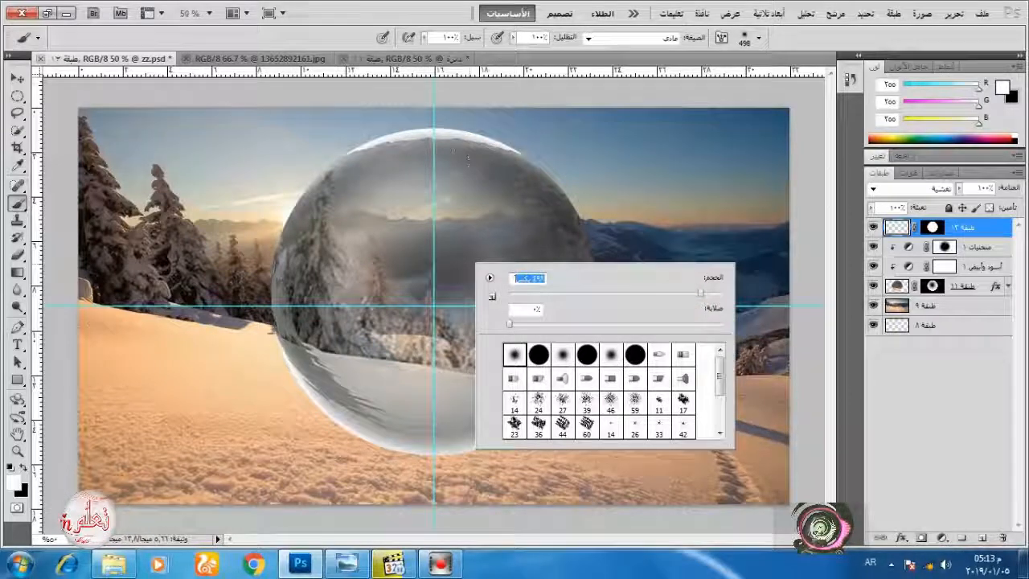
{"action": "type", "text": "500"}
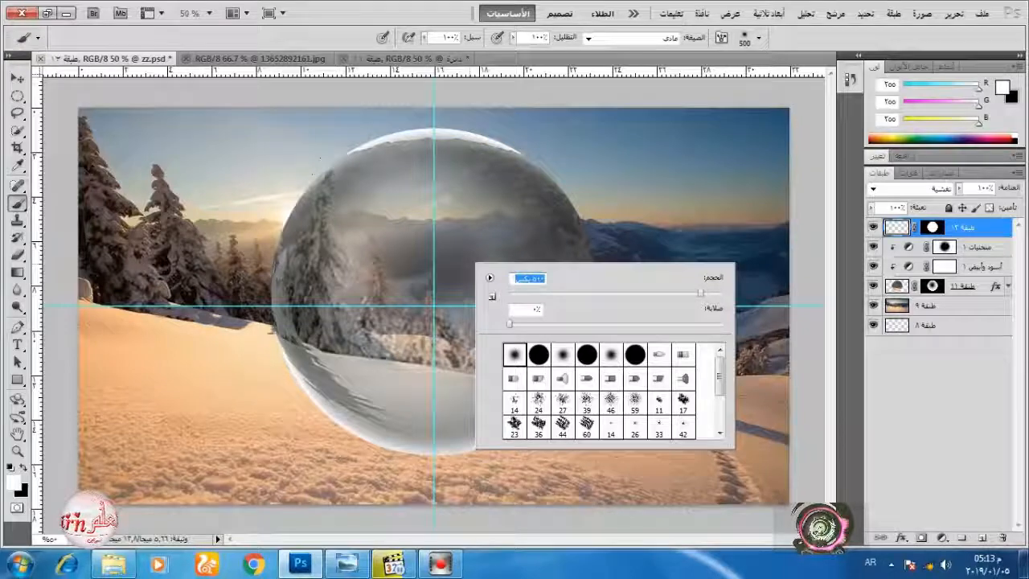
{"action": "left_click", "coordinate": [371, 225]}
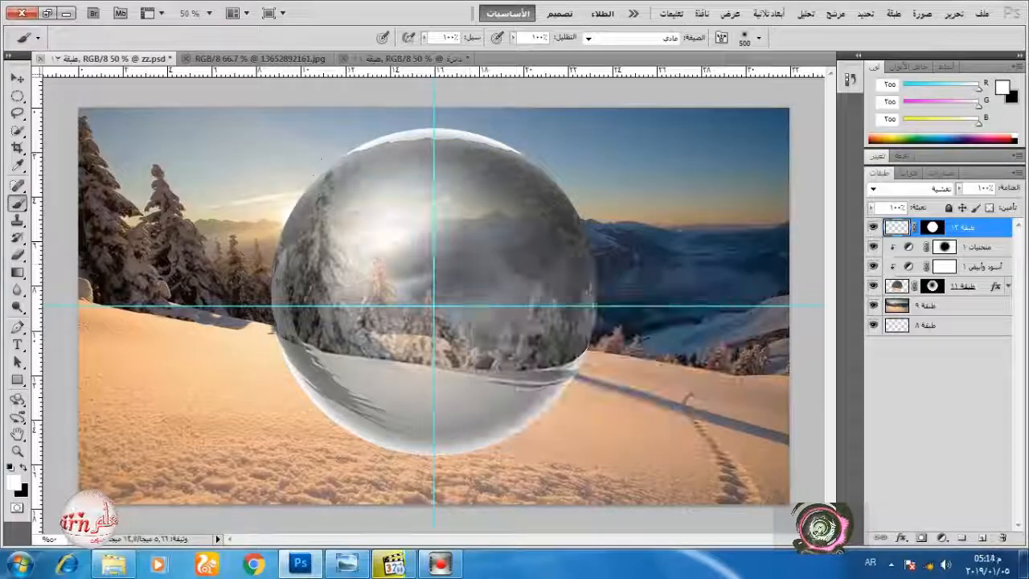
Step: Add a new empty layer on top with Soft Light (ضوء خافت) blending and 80% opacity
{"action": "left_click", "coordinate": [982, 538]}
{"action": "left_click", "coordinate": [914, 188]}
{"action": "left_click", "coordinate": [822, 119]}
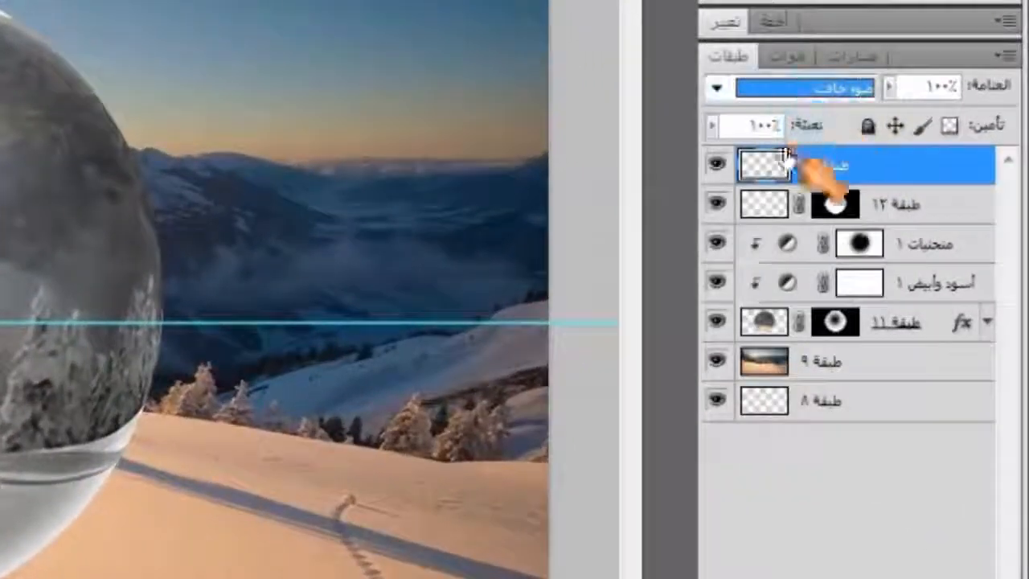
{"action": "left_click", "coordinate": [928, 87]}
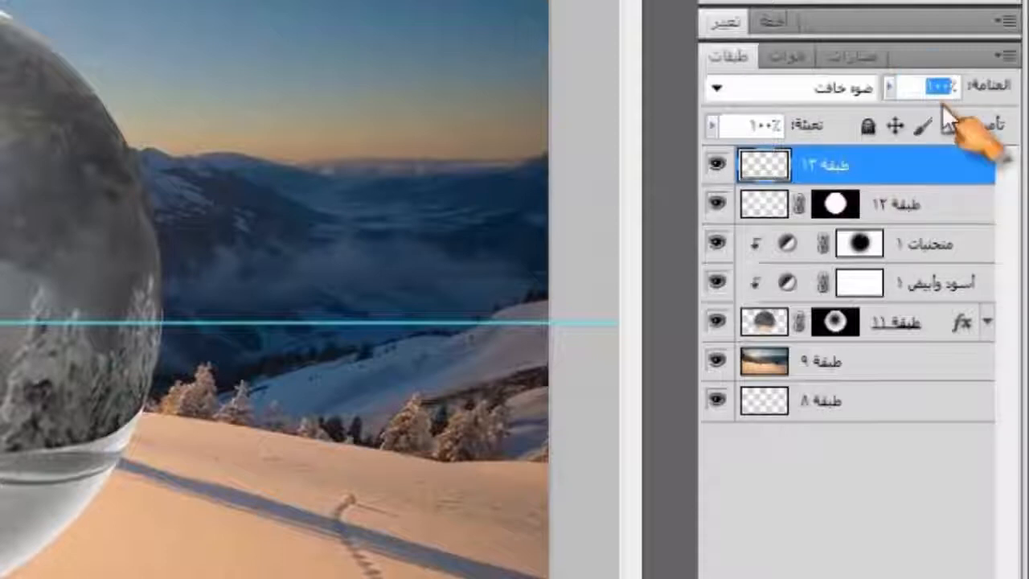
{"action": "type", "text": "80"}
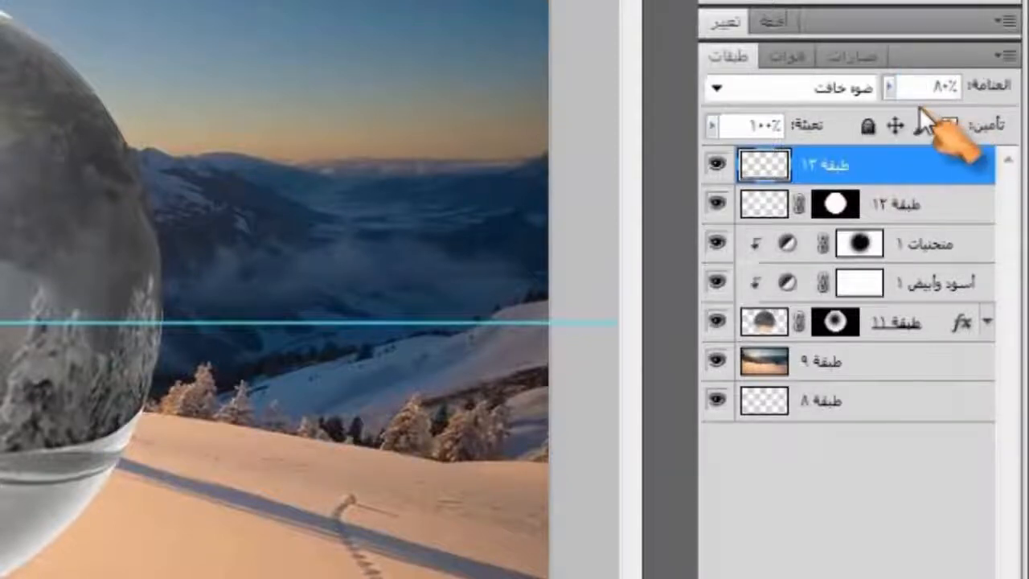
{"action": "key", "text": "Return"}
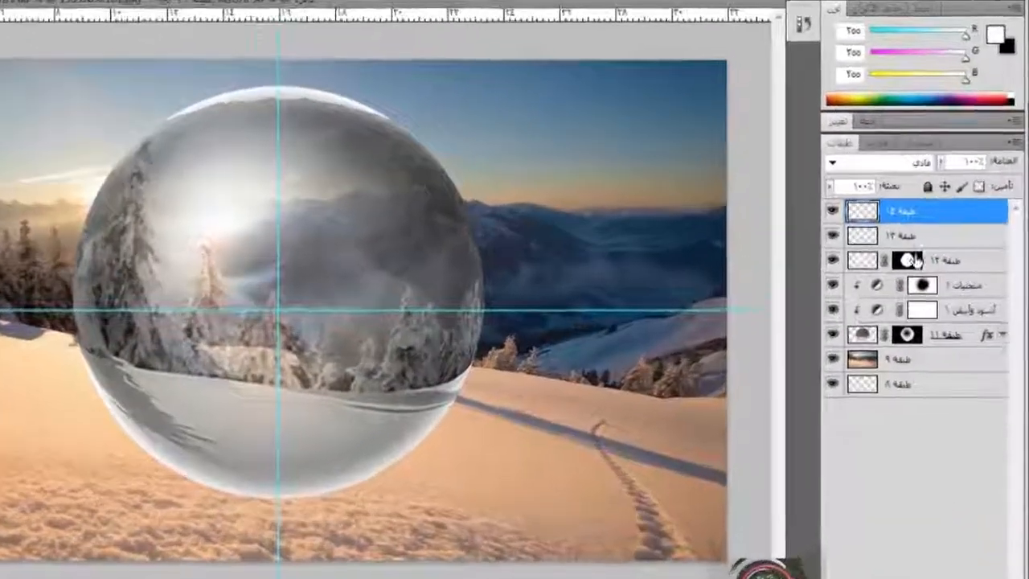
Step: Set the empty layer above the Soft Light layer to Overlay (تغشية) blending with 80% opacity
{"action": "left_click", "coordinate": [921, 180]}
{"action": "left_click", "coordinate": [859, 128]}
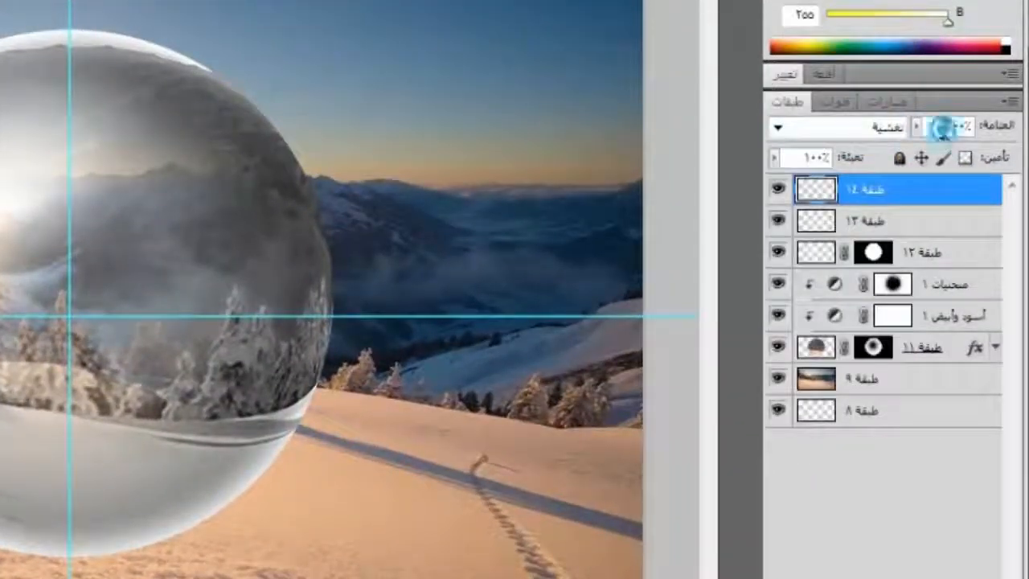
{"action": "left_click", "coordinate": [952, 128]}
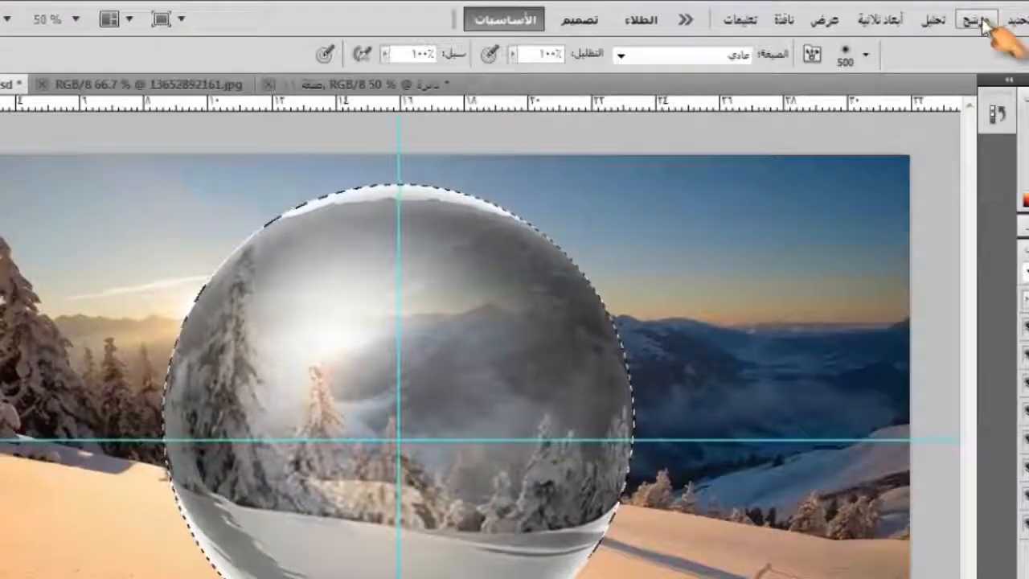
Step: Scale the sphere-shaped selection to 87% in width and height with linked proportions, leaving the pixels untouched
{"action": "left_click", "coordinate": [1015, 19]}
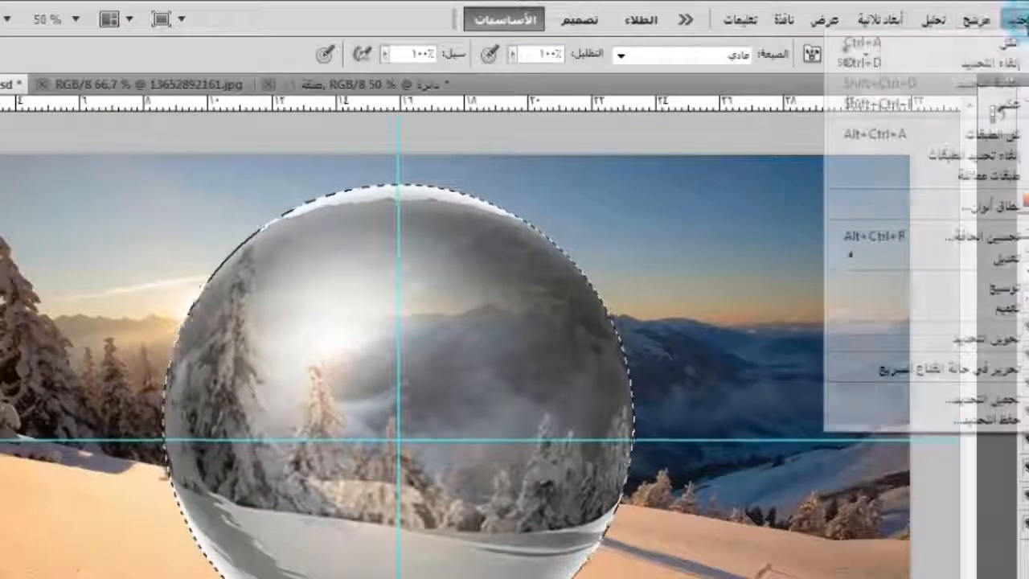
{"action": "left_click", "coordinate": [997, 340]}
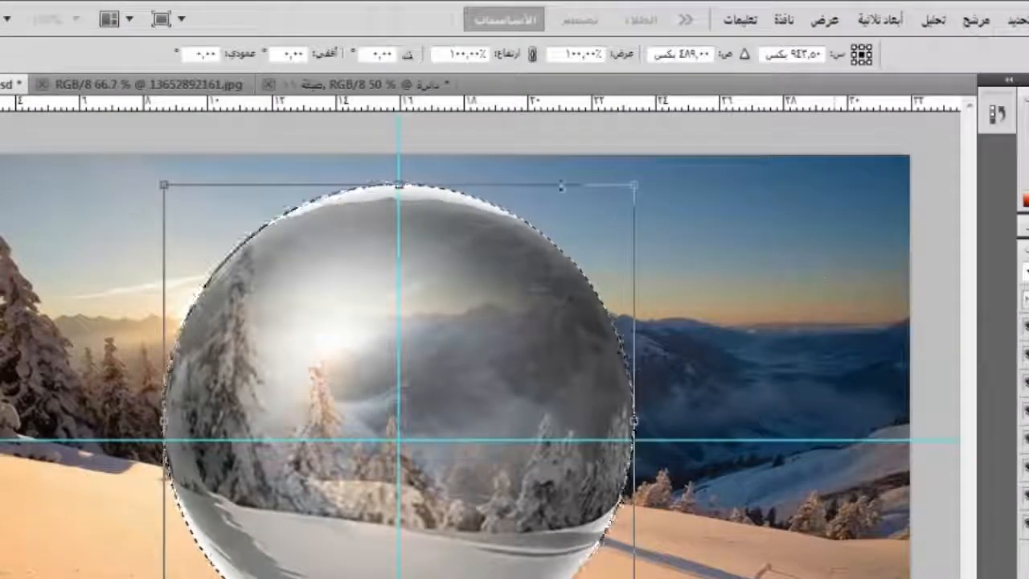
{"action": "left_click", "coordinate": [533, 55]}
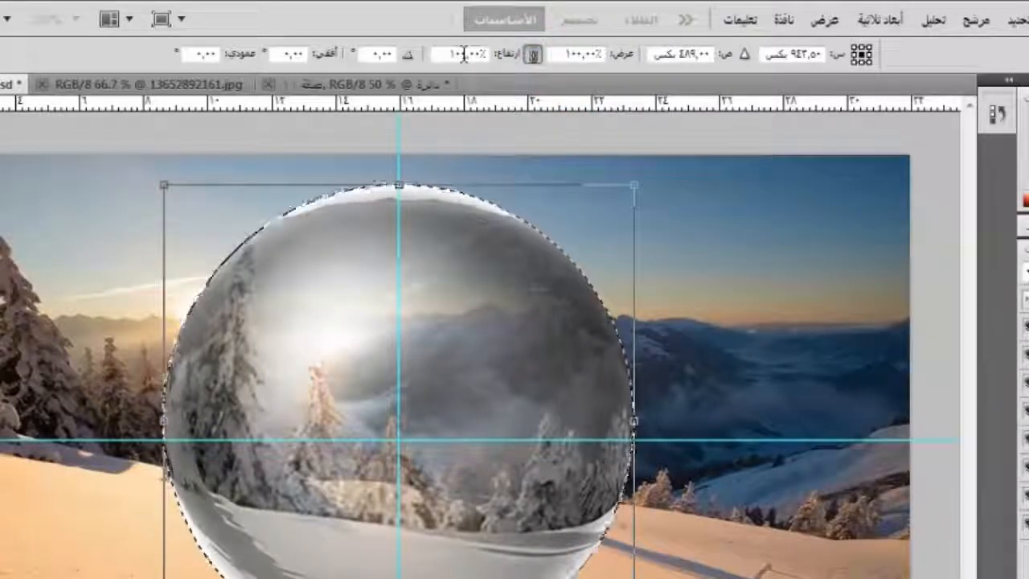
{"action": "left_click", "coordinate": [444, 54]}
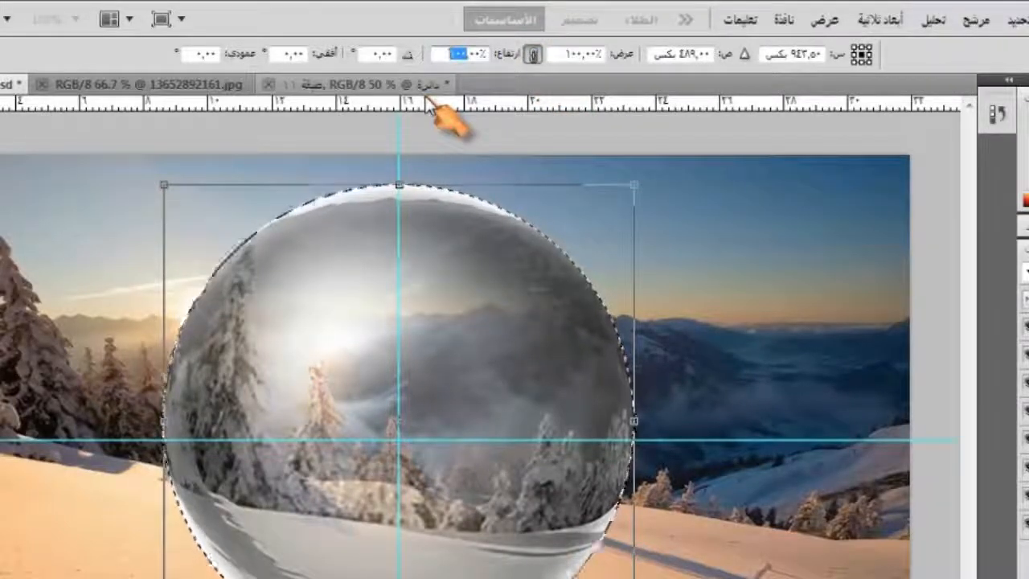
{"action": "type", "text": "87"}
{"action": "key", "text": "Return"}
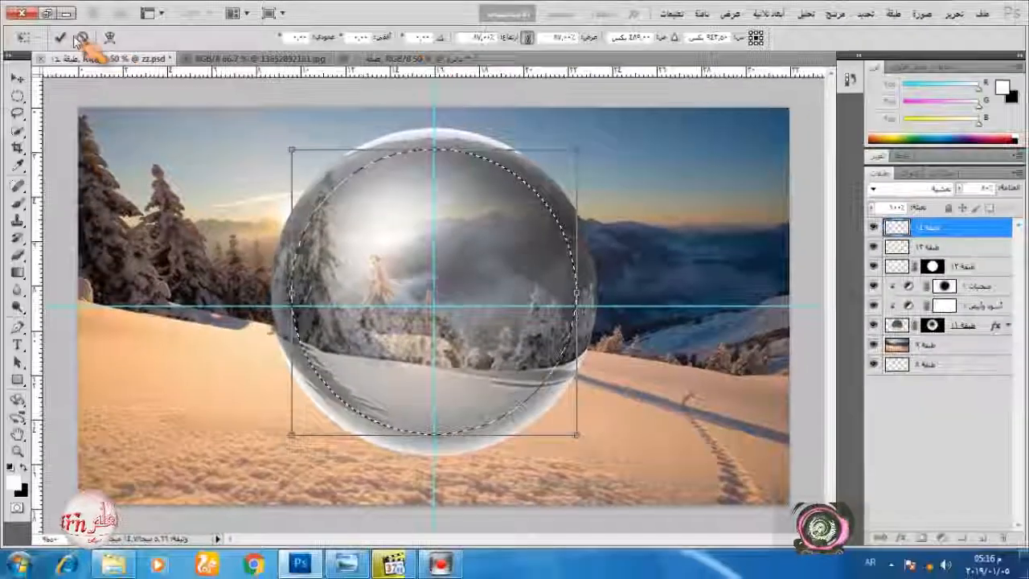
{"action": "left_click", "coordinate": [64, 39]}
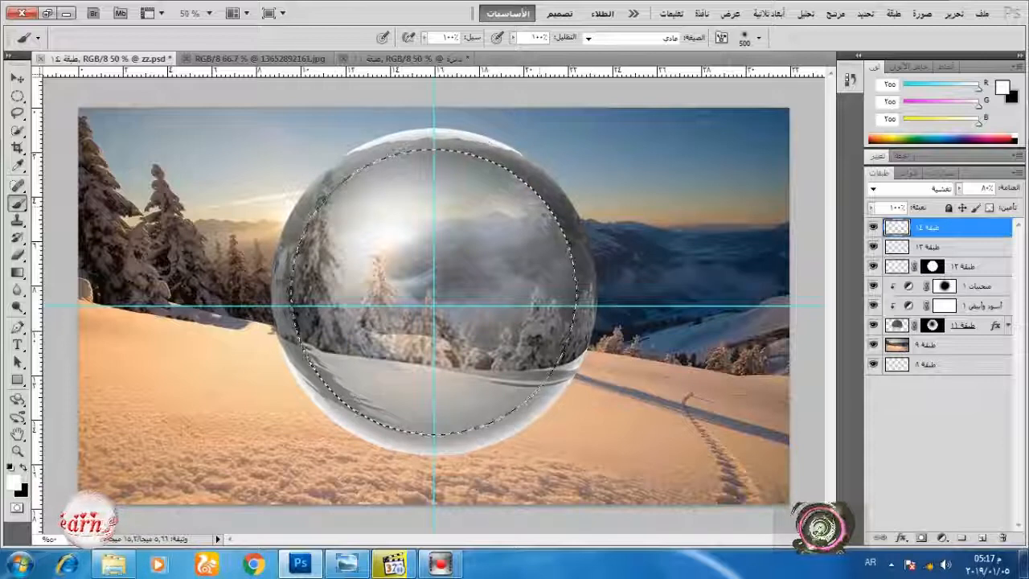
Step: Paint soft black over the lower-right part of the reduced selection on the Soft Light layer (طبقة ١٣)
{"action": "left_click", "coordinate": [930, 247]}
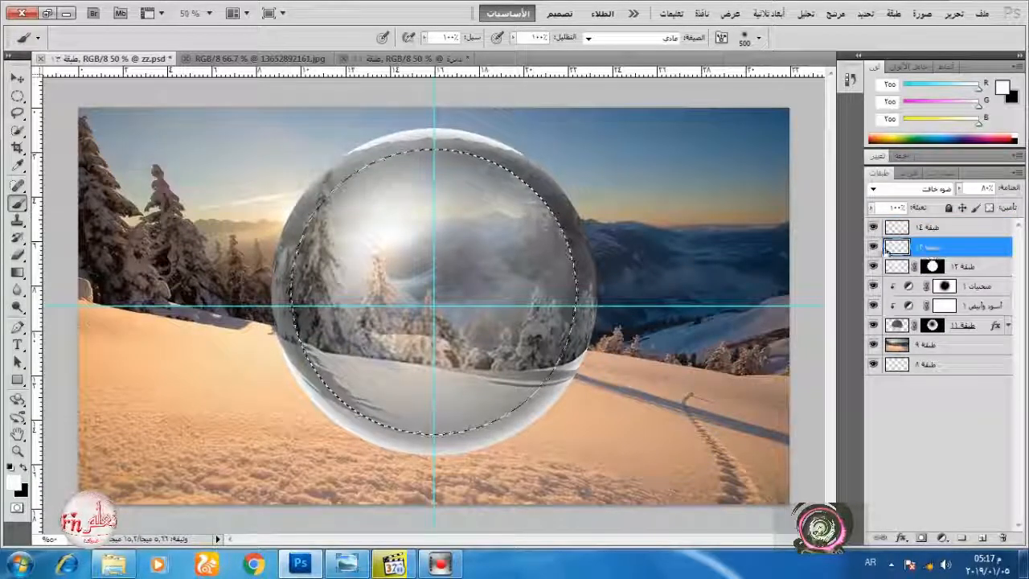
{"action": "left_click", "coordinate": [23, 467]}
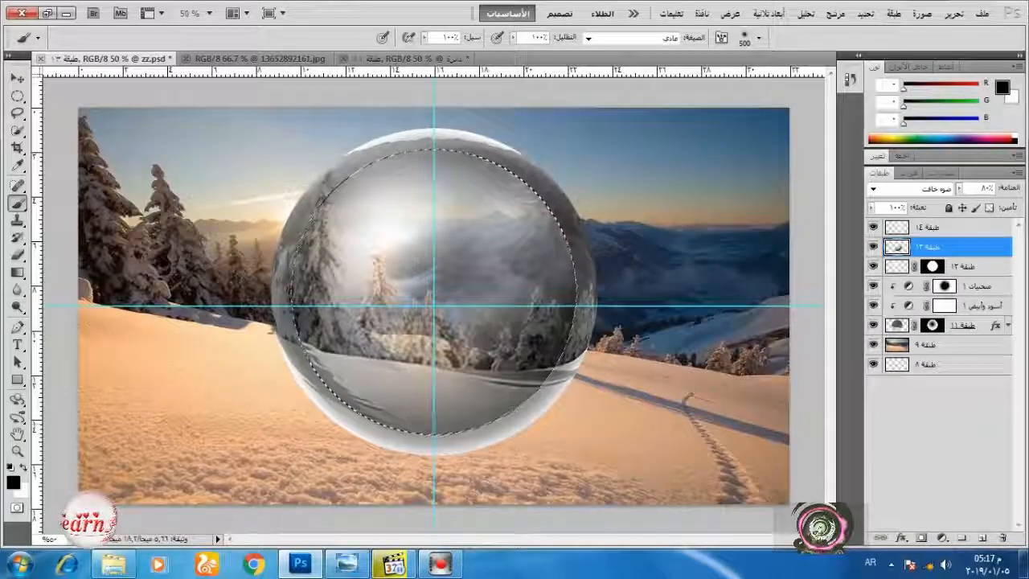
Step: Add a new top layer with the full sphere selection filled in white, and set its Fill to 0%
{"action": "left_click", "coordinate": [907, 229]}
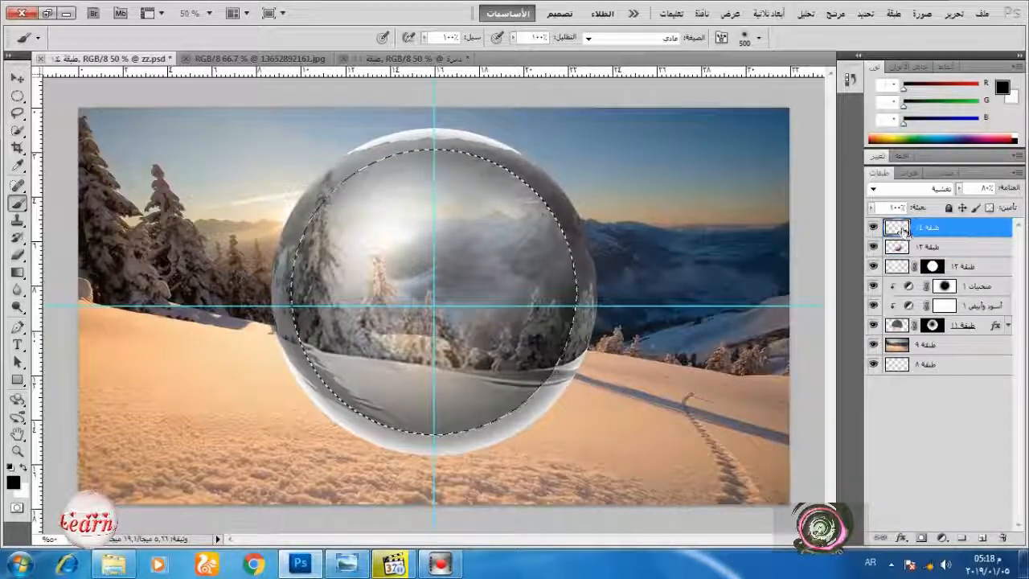
{"action": "left_click", "coordinate": [981, 537]}
{"action": "left_click", "coordinate": [932, 287], "text": "ctrl"}
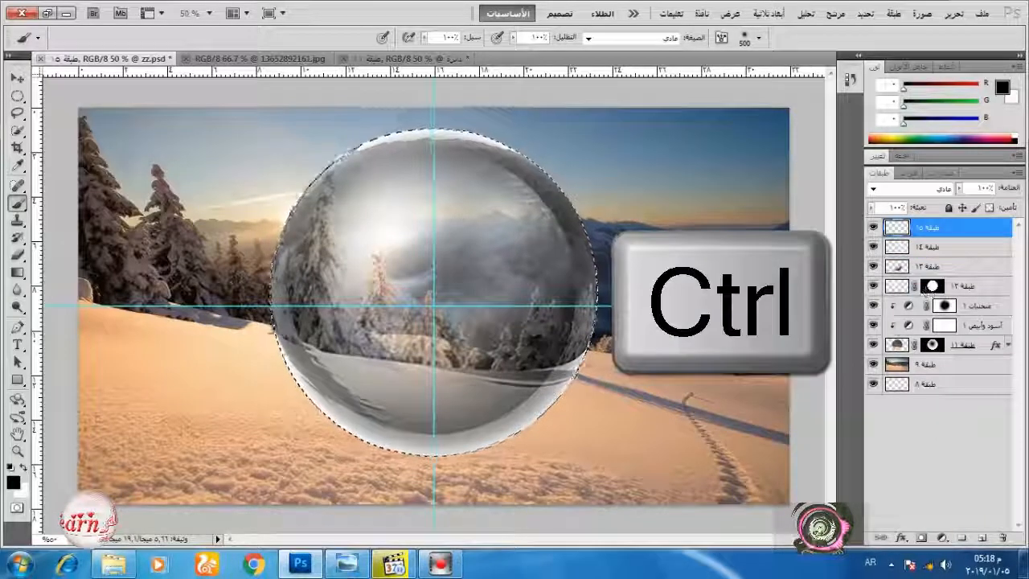
{"action": "key", "text": "Delete"}
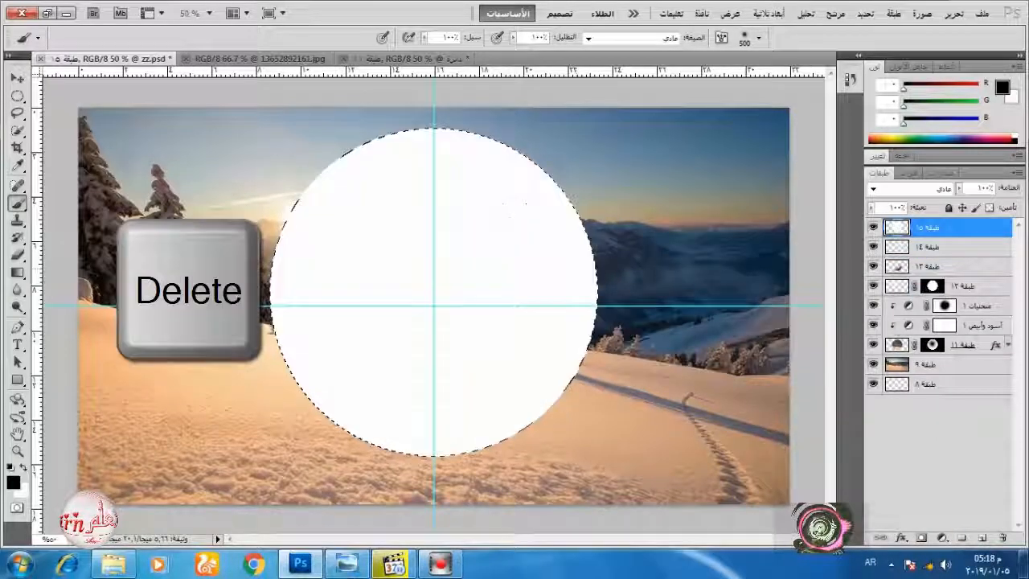
{"action": "left_click", "coordinate": [874, 207]}
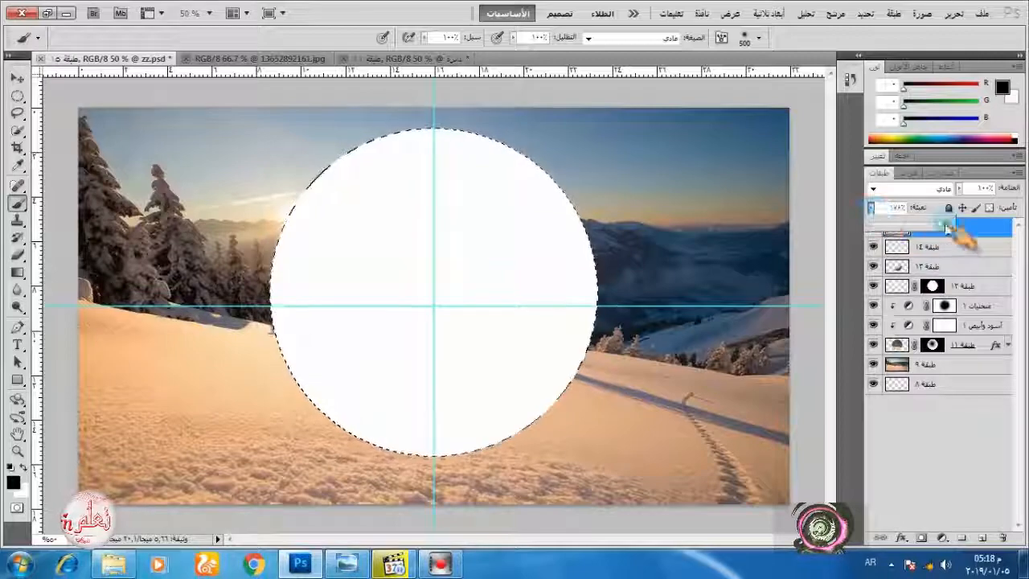
{"action": "left_click_drag", "start_coordinate": [960, 230], "coordinate": [871, 232]}
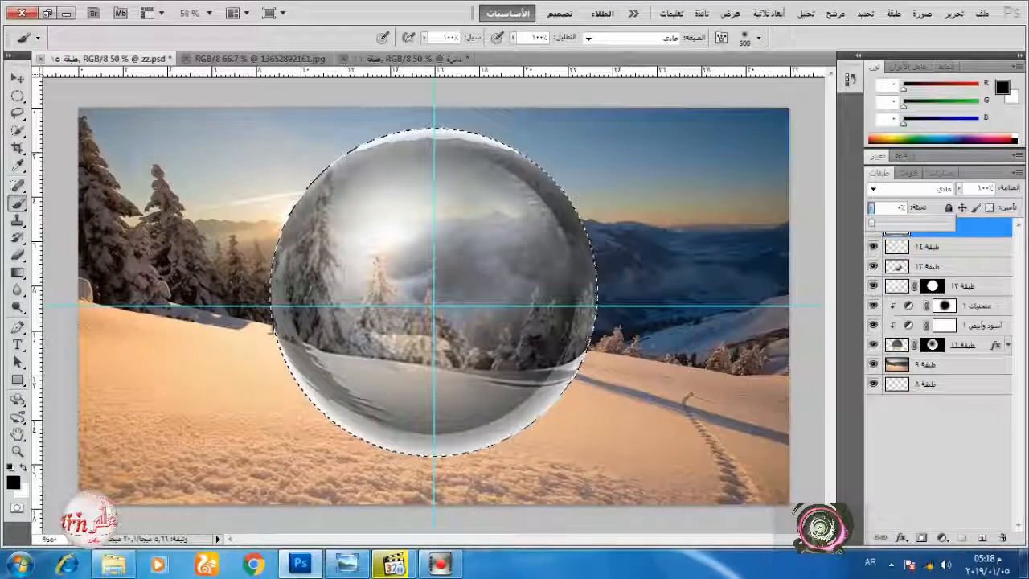
Step: Enable an Inner Glow (توهج داخلي) on the white-filled top layer and set the glow colour to white
{"action": "double_click", "coordinate": [896, 228]}
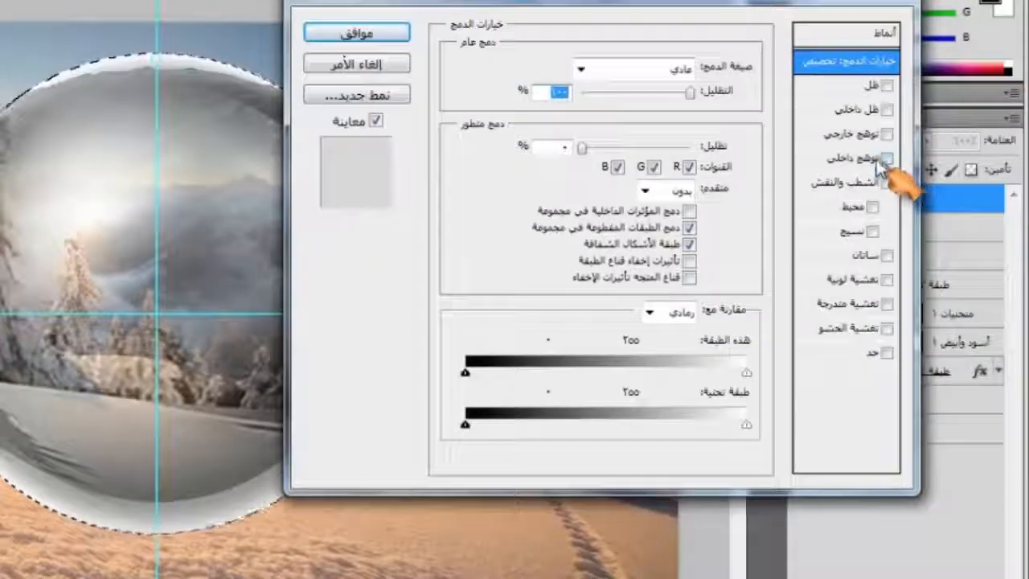
{"action": "left_click", "coordinate": [1014, 191]}
{"action": "left_click", "coordinate": [881, 179]}
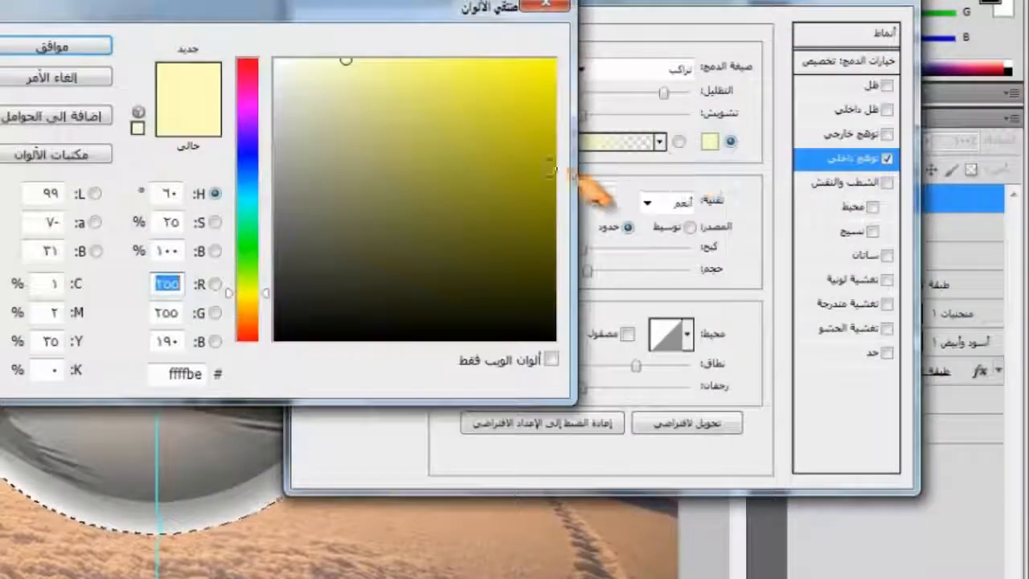
{"action": "left_click", "coordinate": [276, 58]}
{"action": "left_click", "coordinate": [110, 47]}
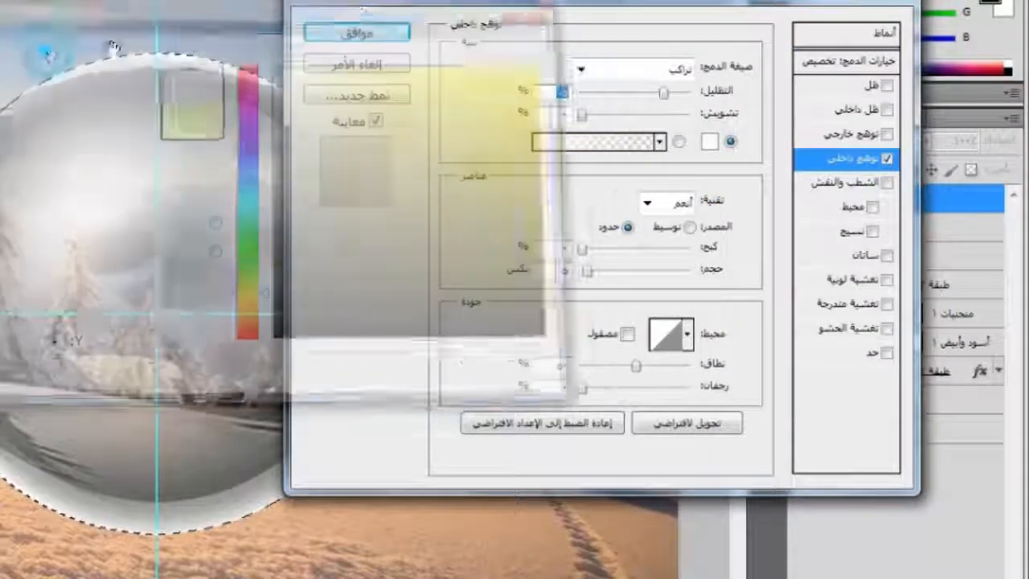
{"action": "left_click_drag", "start_coordinate": [463, 3], "coordinate": [582, 9]}
{"action": "left_click", "coordinate": [783, 99]}
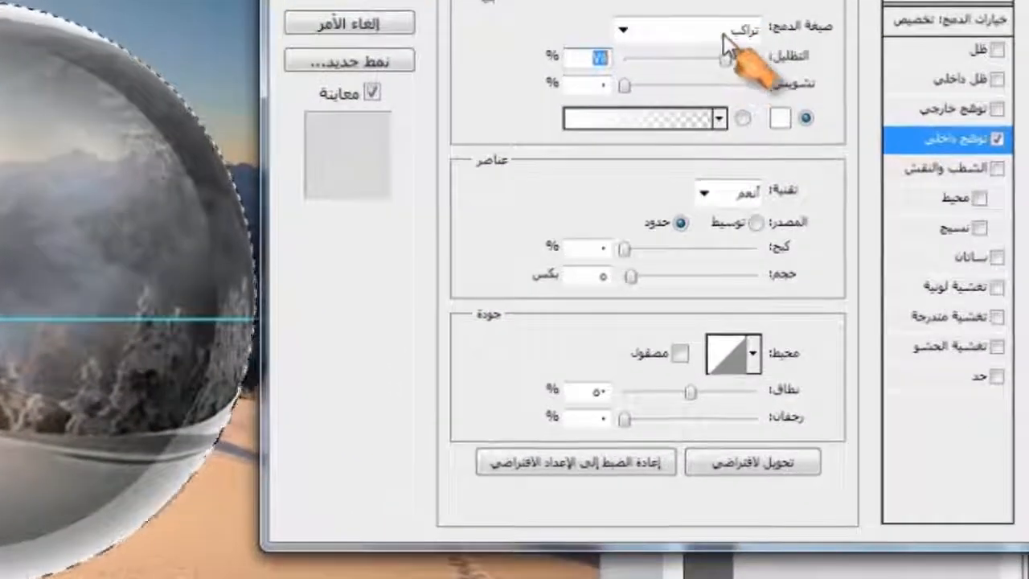
Step: Set the Inner Glow to Overlay (تغشية) blending, 60% opacity and 80 px size, and apply the style
{"action": "left_click", "coordinate": [728, 32]}
{"action": "left_click", "coordinate": [729, 369]}
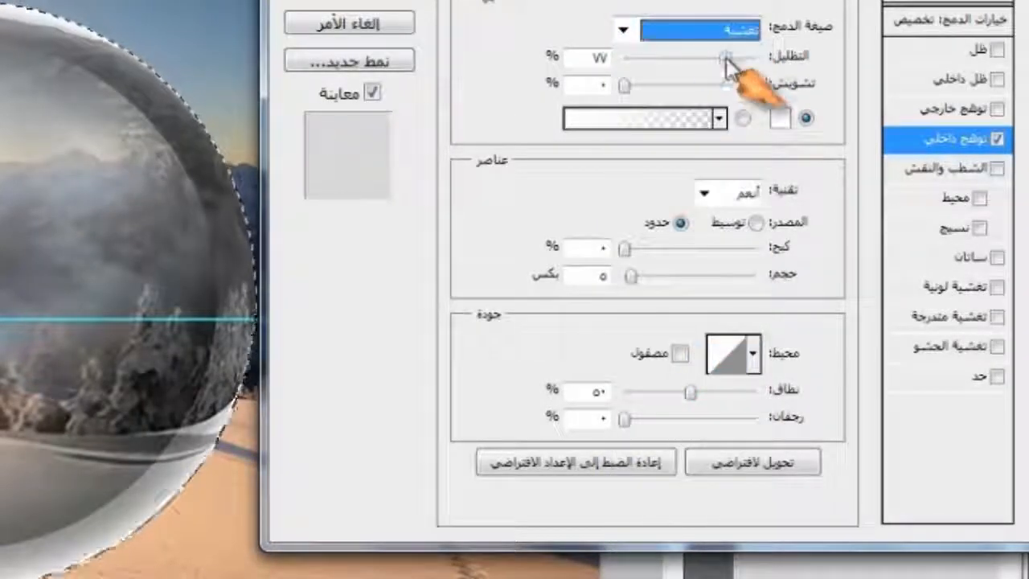
{"action": "left_click_drag", "start_coordinate": [726, 58], "coordinate": [704, 58]}
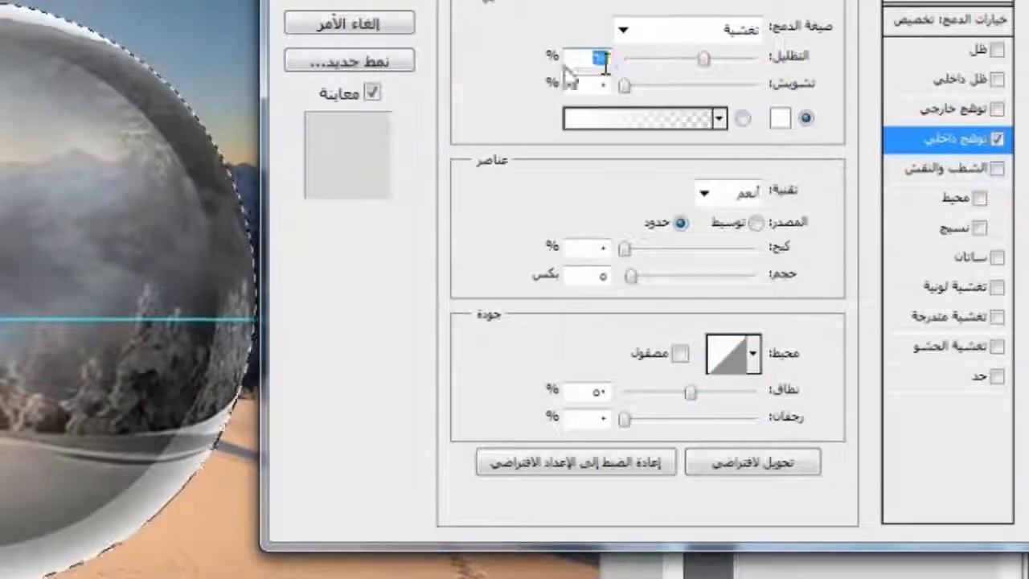
{"action": "left_click_drag", "start_coordinate": [633, 276], "coordinate": [680, 277]}
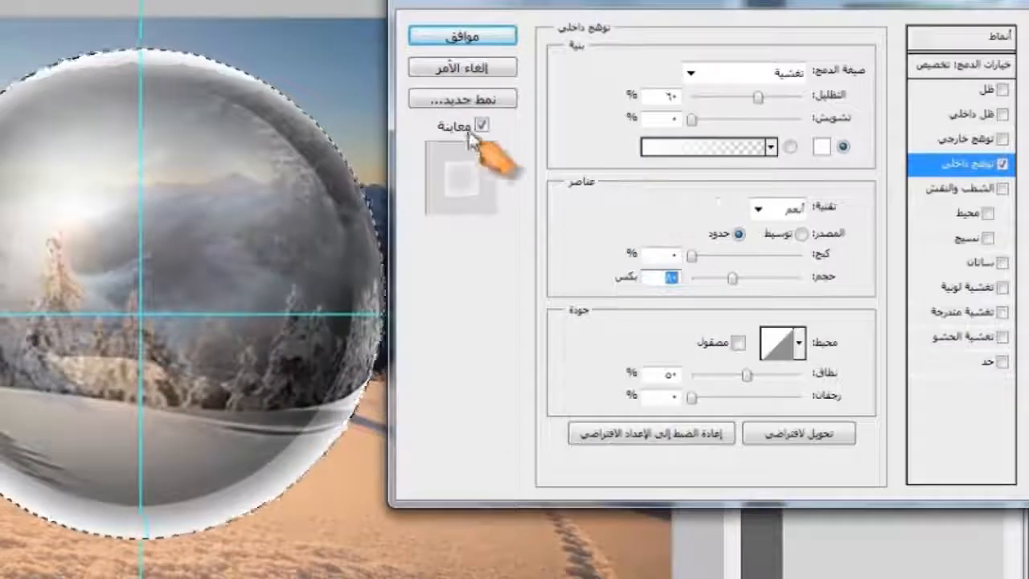
{"action": "left_click", "coordinate": [398, 100]}
{"action": "left_click", "coordinate": [398, 100]}
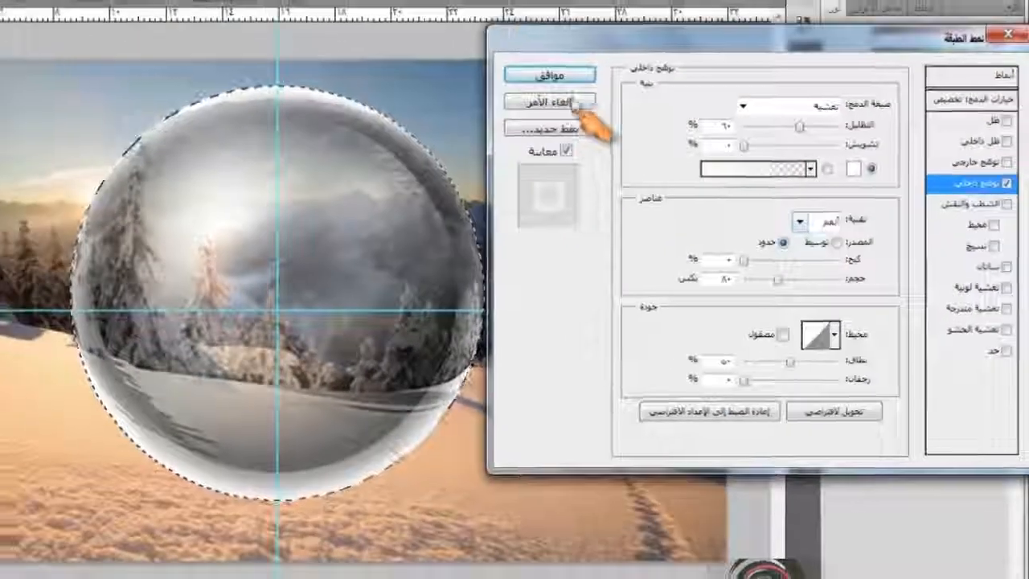
{"action": "left_click", "coordinate": [463, 36]}
{"action": "left_click", "coordinate": [1007, 227]}
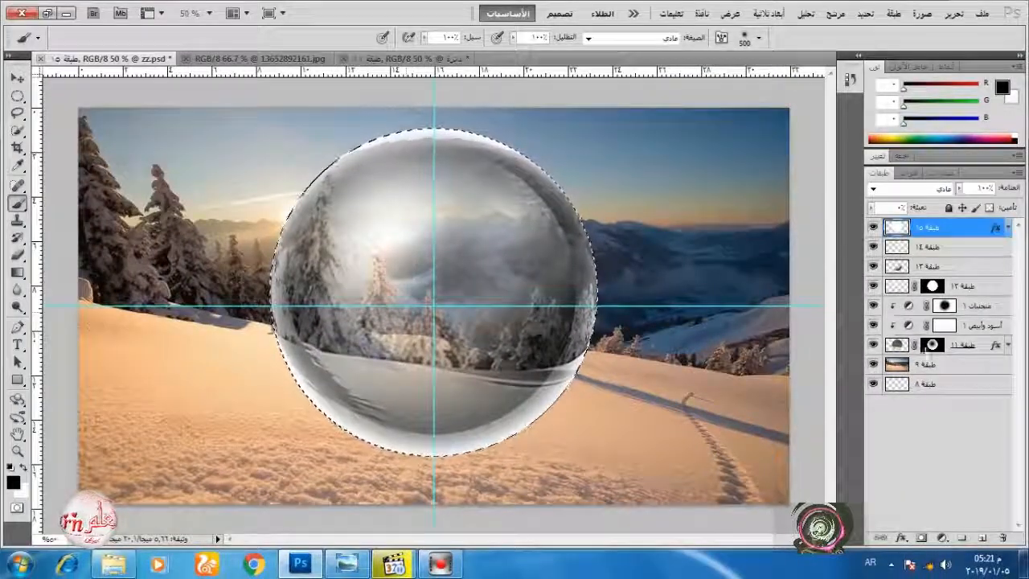
Step: Add a new layer directly above the landscape layer (طبقة ٩) and transform the sphere selection to 8% height
{"action": "left_click", "coordinate": [933, 364]}
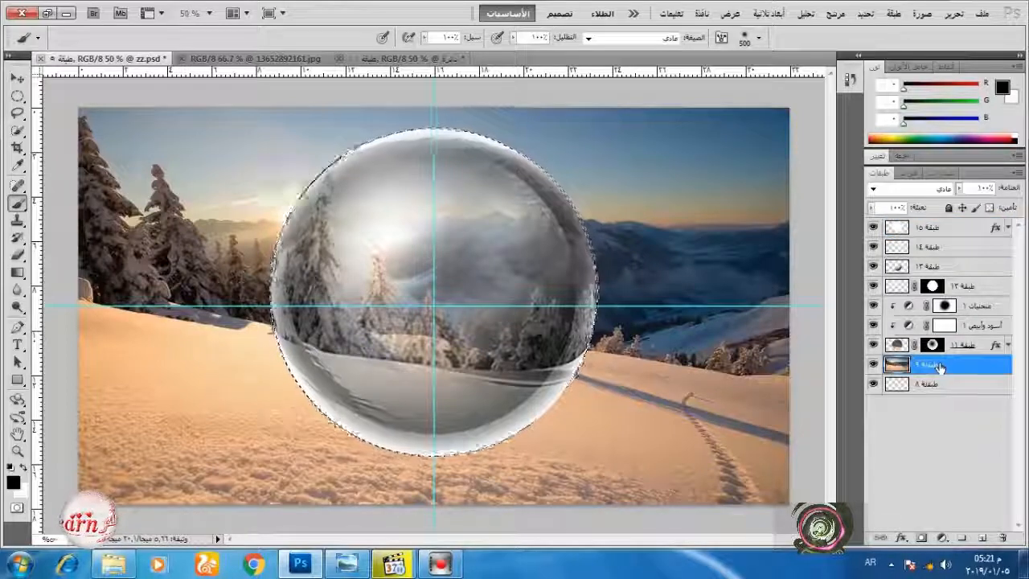
{"action": "left_click", "coordinate": [982, 537]}
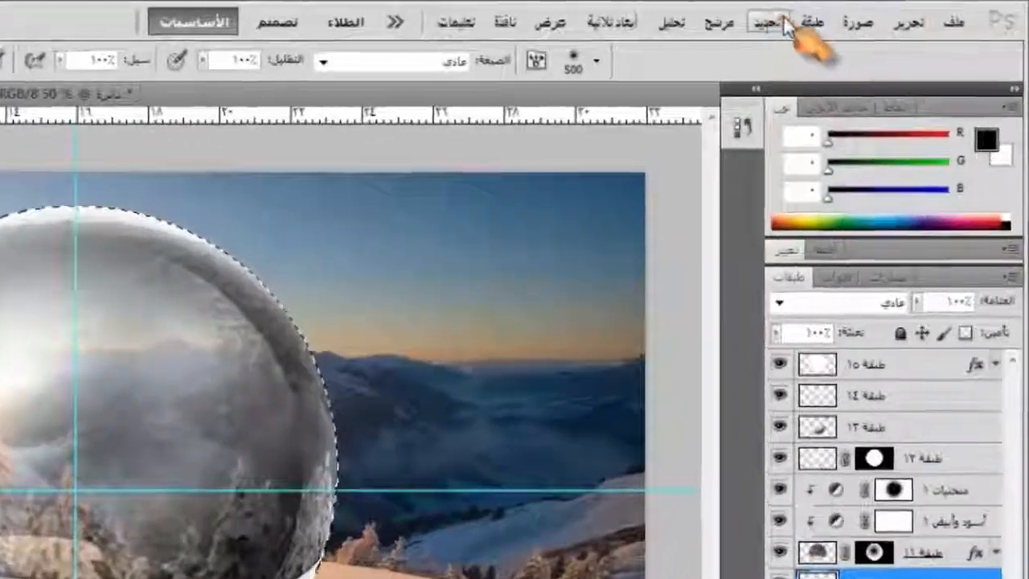
{"action": "left_click", "coordinate": [865, 14]}
{"action": "left_click", "coordinate": [729, 386]}
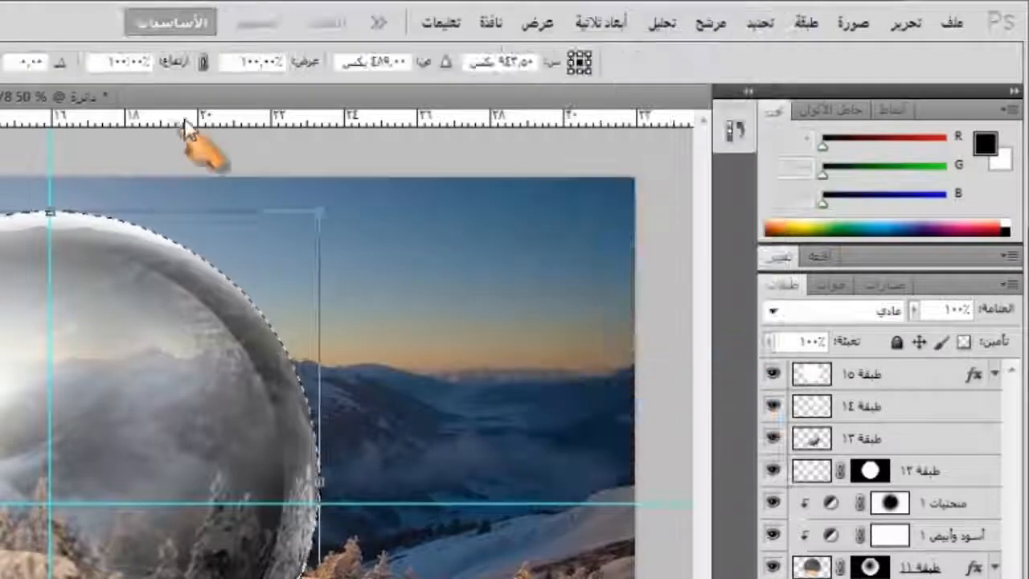
{"action": "double_click", "coordinate": [241, 57]}
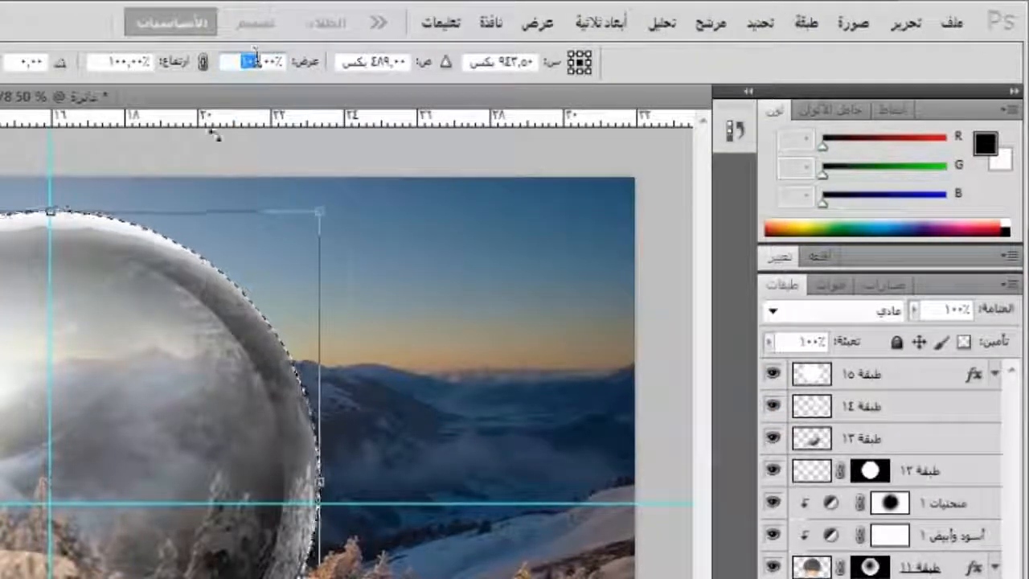
{"action": "double_click", "coordinate": [112, 62]}
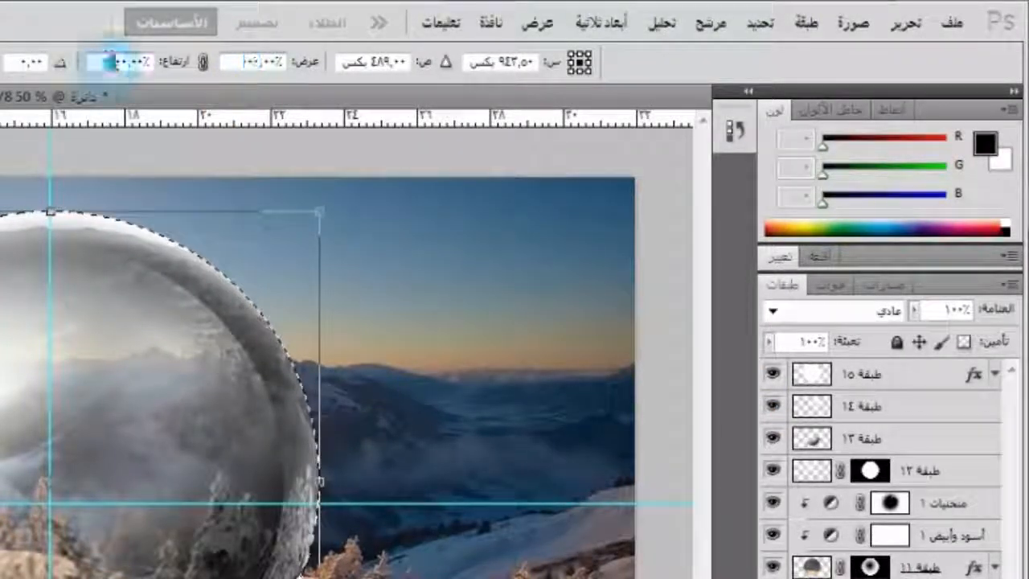
{"action": "type", "text": "8"}
{"action": "key", "text": "Return"}
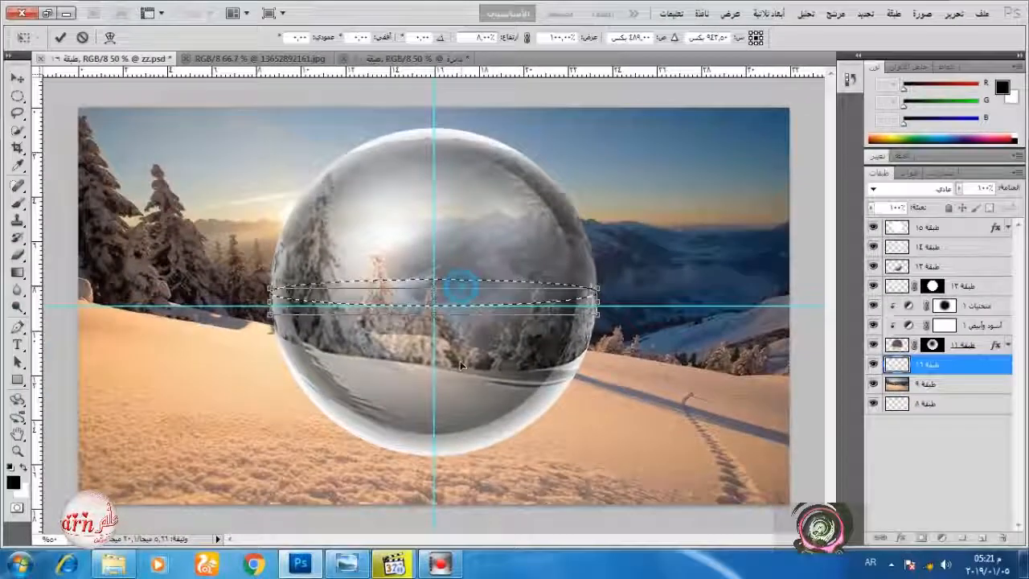
Step: Move the flattened selection just below the sphere, apply the transformation, and feather the selection by 20 px
{"action": "left_click_drag", "start_coordinate": [459, 296], "coordinate": [455, 471]}
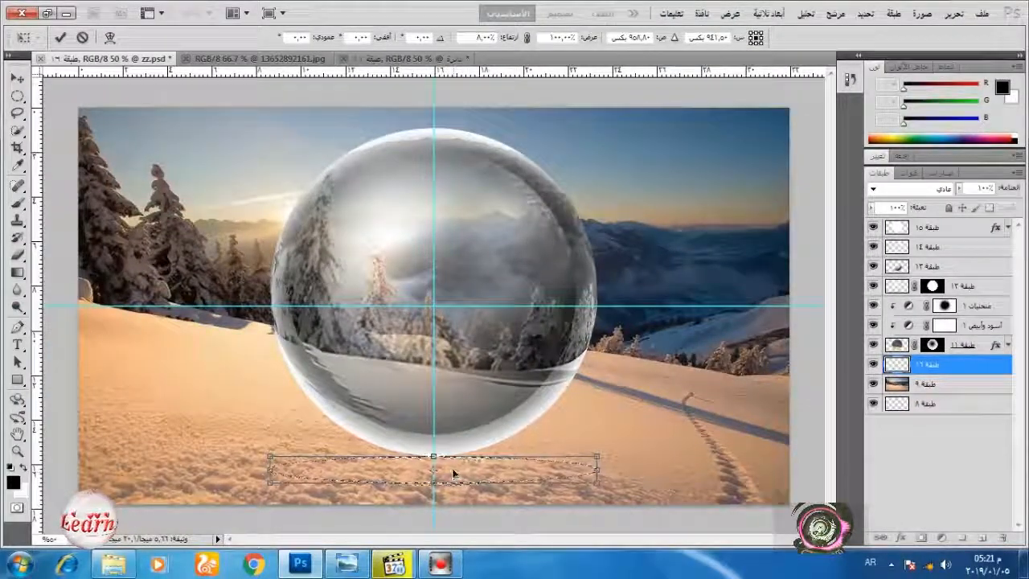
{"action": "left_click", "coordinate": [61, 37]}
{"action": "left_click", "coordinate": [18, 203]}
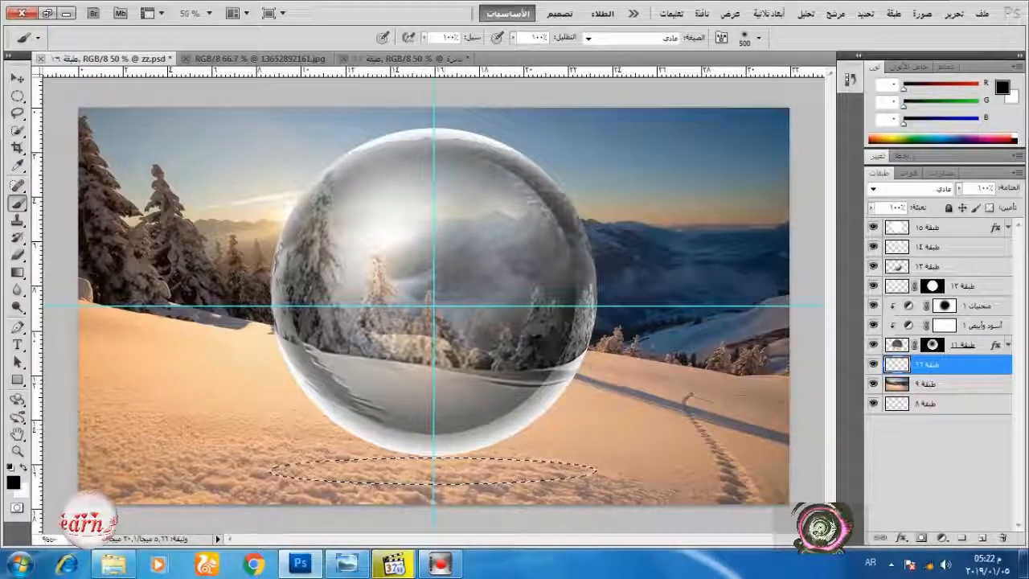
{"action": "left_click", "coordinate": [866, 13]}
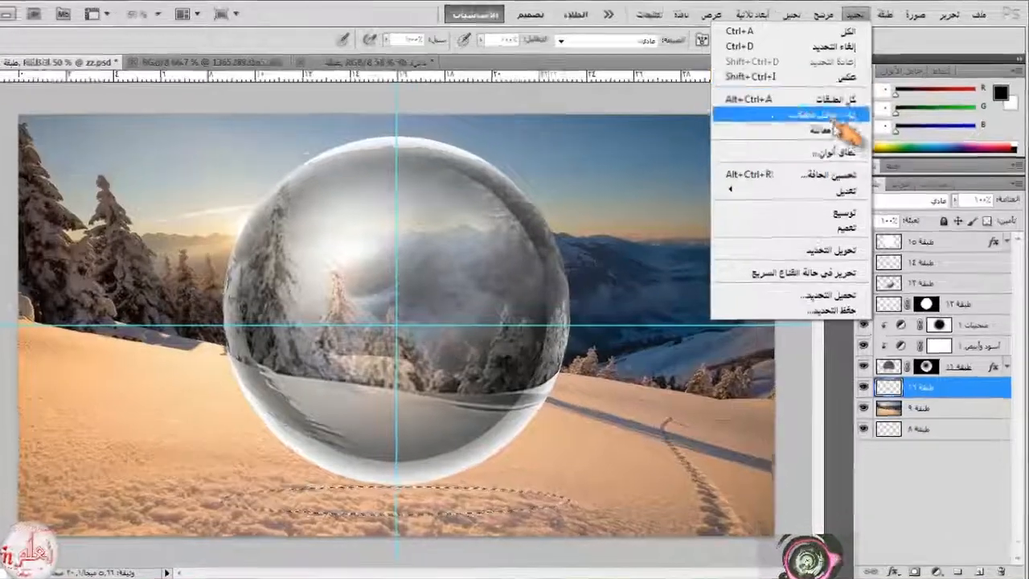
{"action": "mouse_move", "coordinate": [848, 179]}
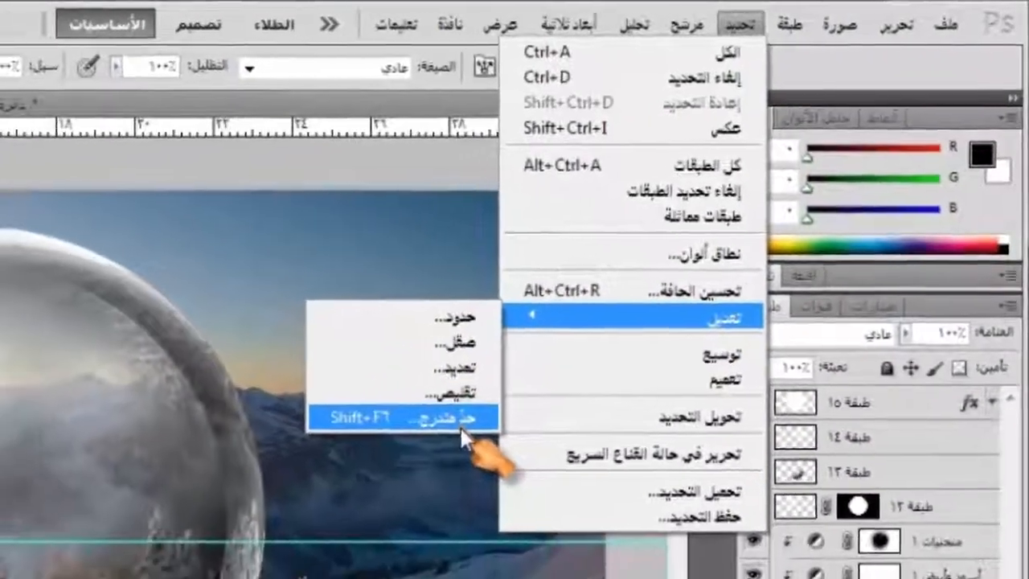
{"action": "left_click", "coordinate": [414, 458]}
{"action": "type", "text": "20"}
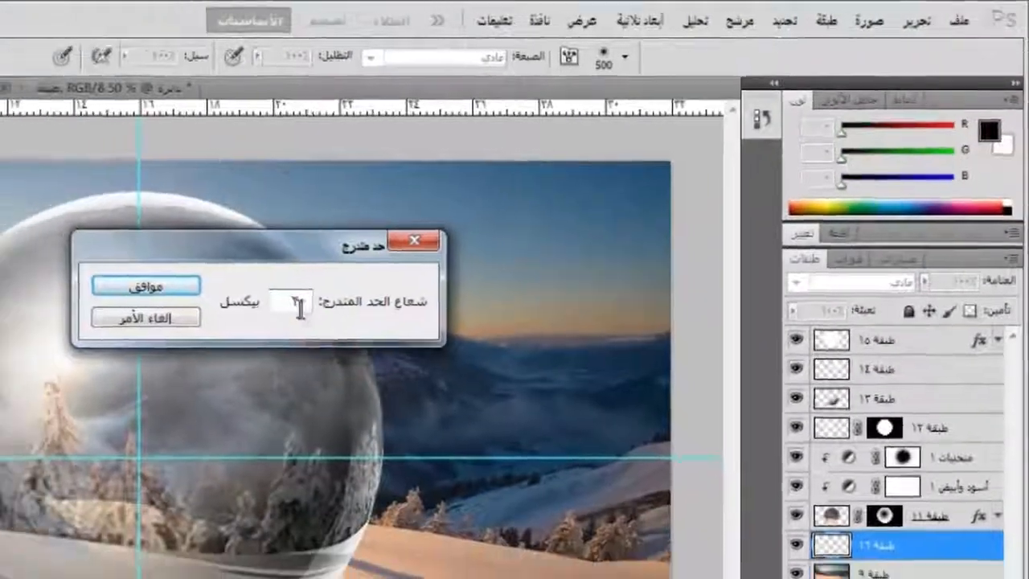
{"action": "left_click", "coordinate": [100, 300]}
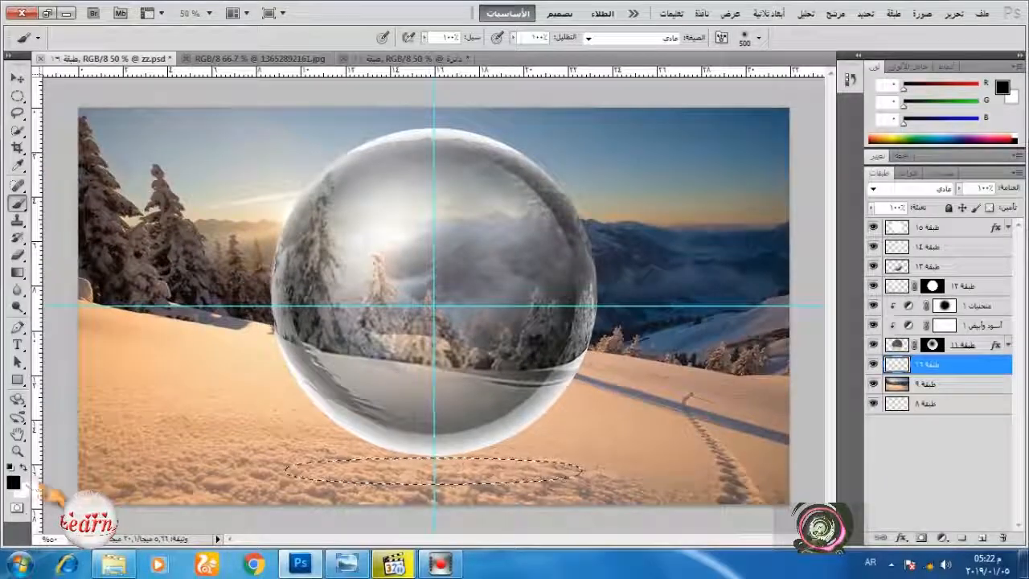
Step: Fill the feathered ellipse below the sphere with black as a ground shadow and deselect it
{"action": "key", "text": "x"}
{"action": "key", "text": "Delete"}
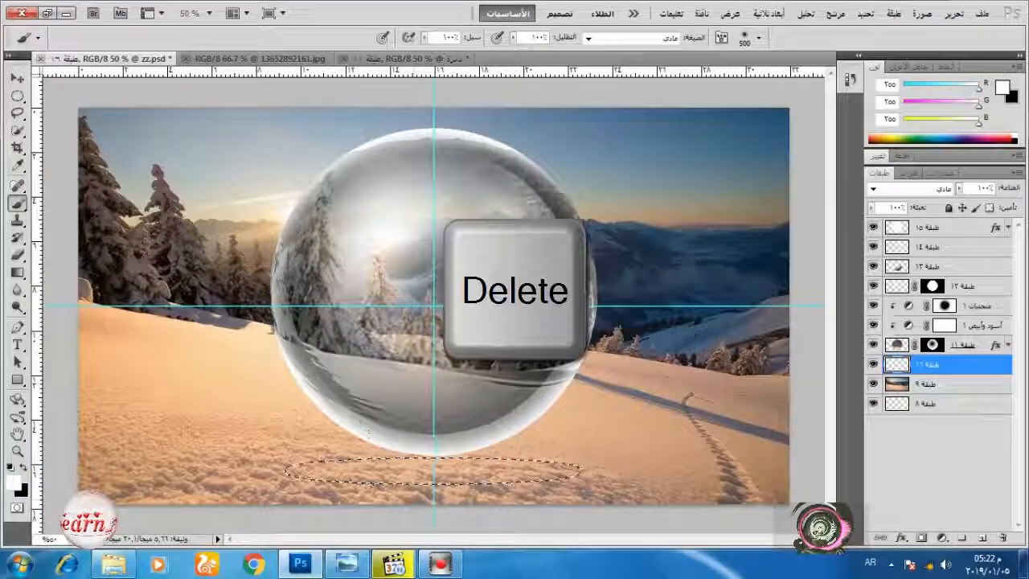
{"action": "left_click", "coordinate": [17, 96]}
{"action": "left_click", "coordinate": [432, 473]}
{"action": "key", "text": "ctrl+minus"}
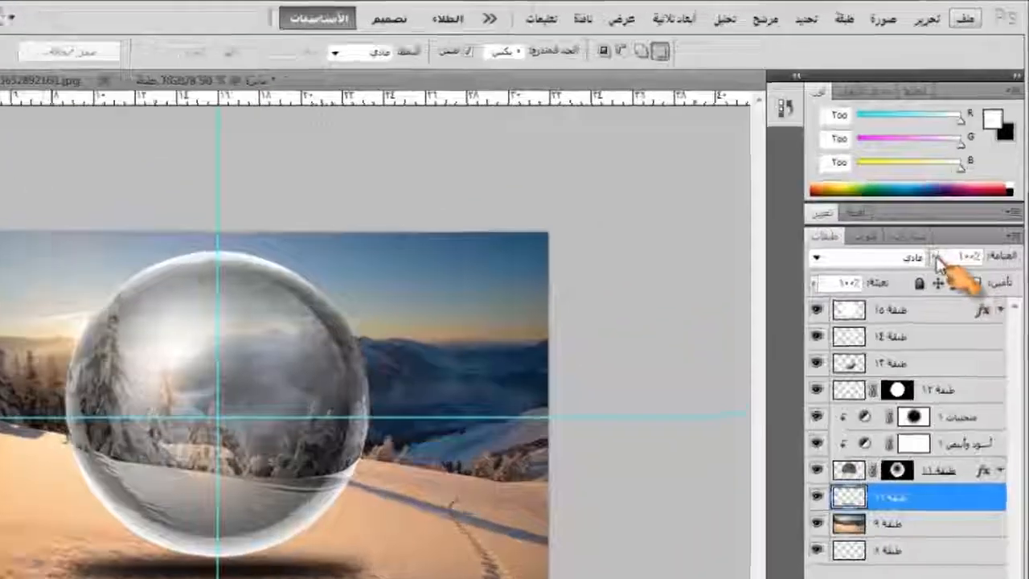
Step: Set the opacity of the shadow layer (طبقة ١٦) to 60%
{"action": "left_click", "coordinate": [960, 190]}
{"action": "left_click_drag", "start_coordinate": [884, 434], "coordinate": [823, 438]}
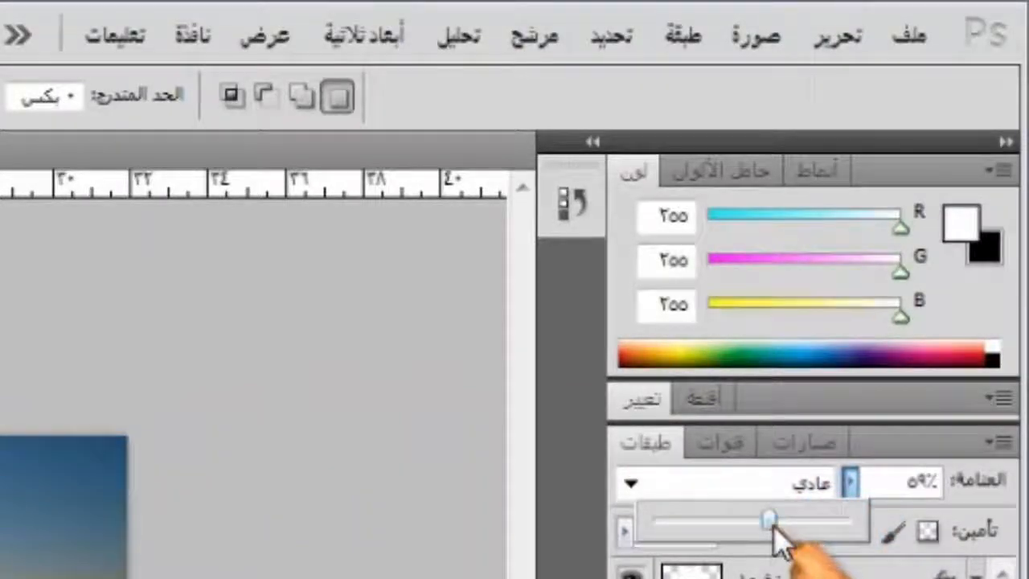
{"action": "left_click", "coordinate": [889, 489]}
{"action": "key", "text": "Up"}
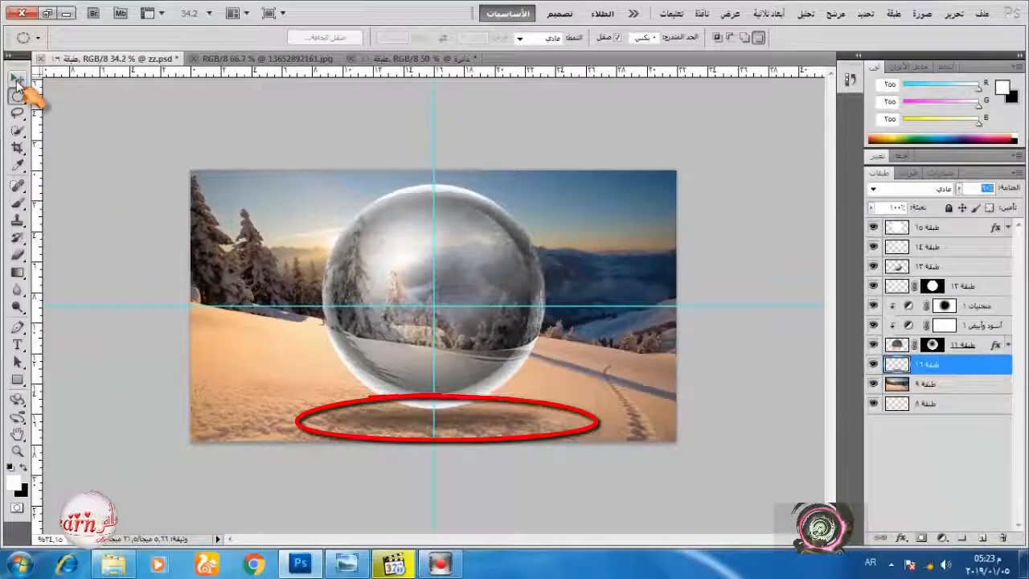
{"action": "left_click", "coordinate": [18, 79]}
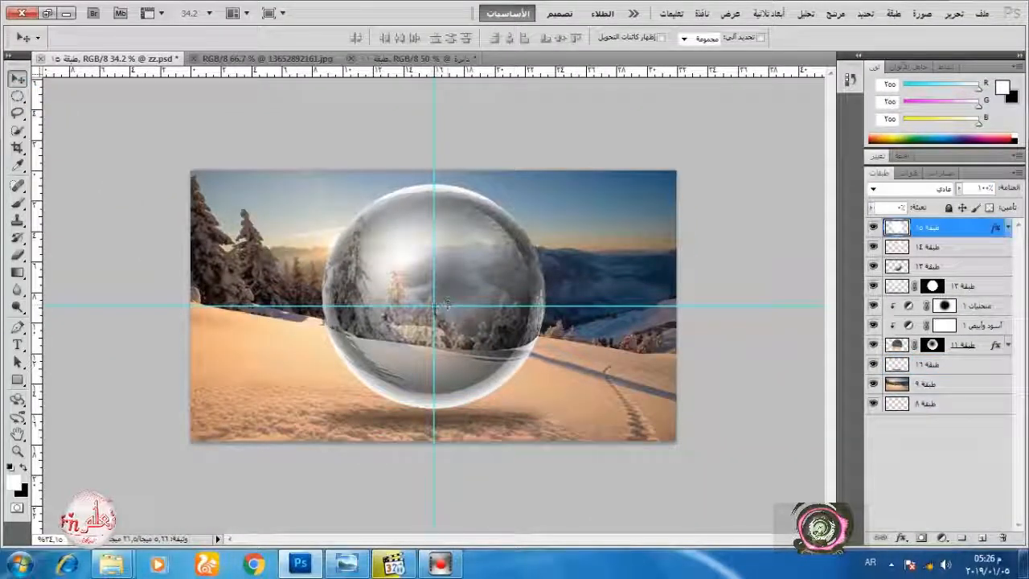
Step: Hide the guides and set the opacity of the Black & White adjustment layer (أسود وأبيض ١) to 30%
{"action": "key", "text": "ctrl+semicolon"}
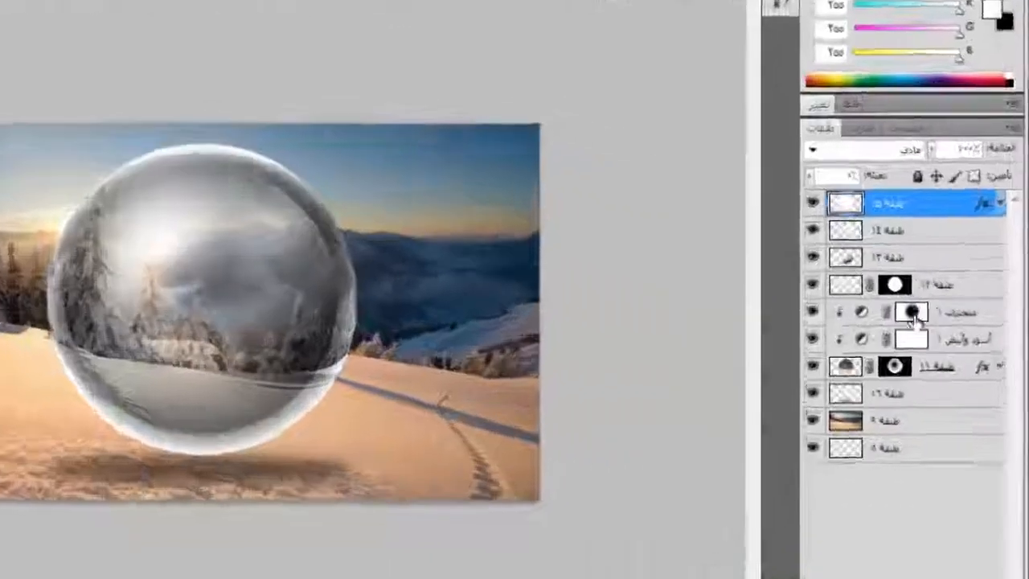
{"action": "left_click", "coordinate": [949, 326]}
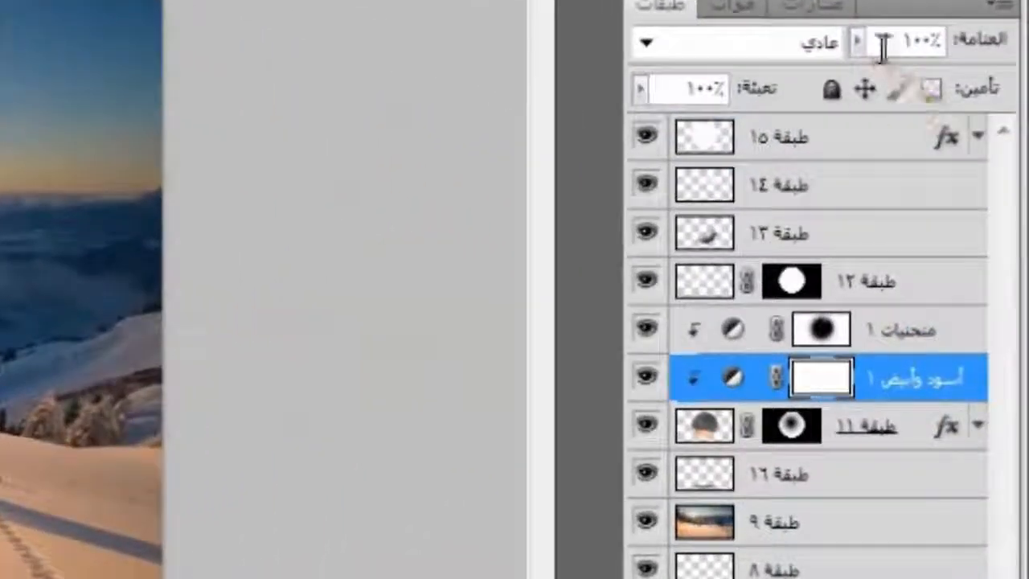
{"action": "left_click", "coordinate": [859, 41]}
{"action": "left_click_drag", "start_coordinate": [861, 80], "coordinate": [748, 80]}
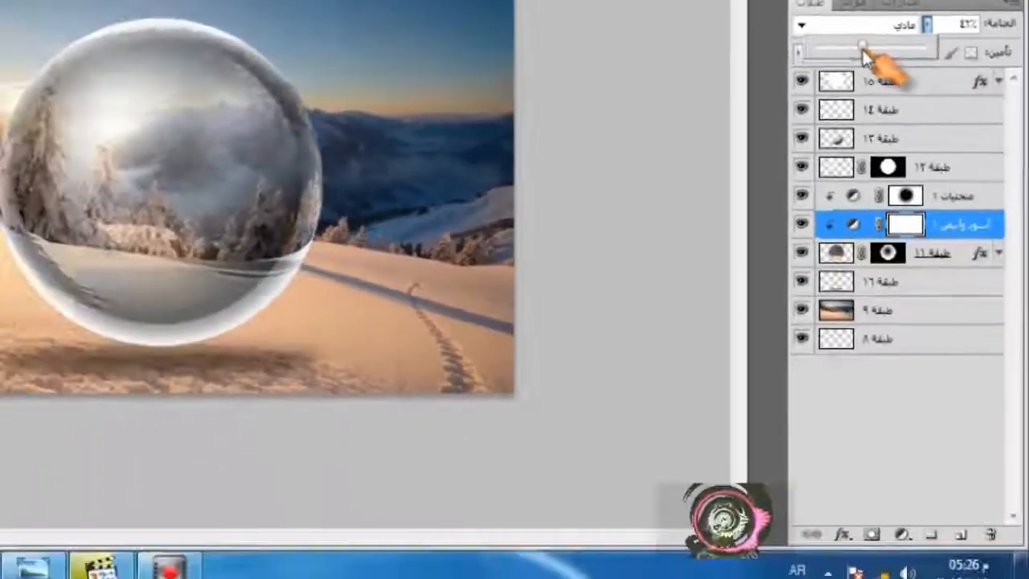
{"action": "left_click_drag", "start_coordinate": [863, 50], "coordinate": [848, 50]}
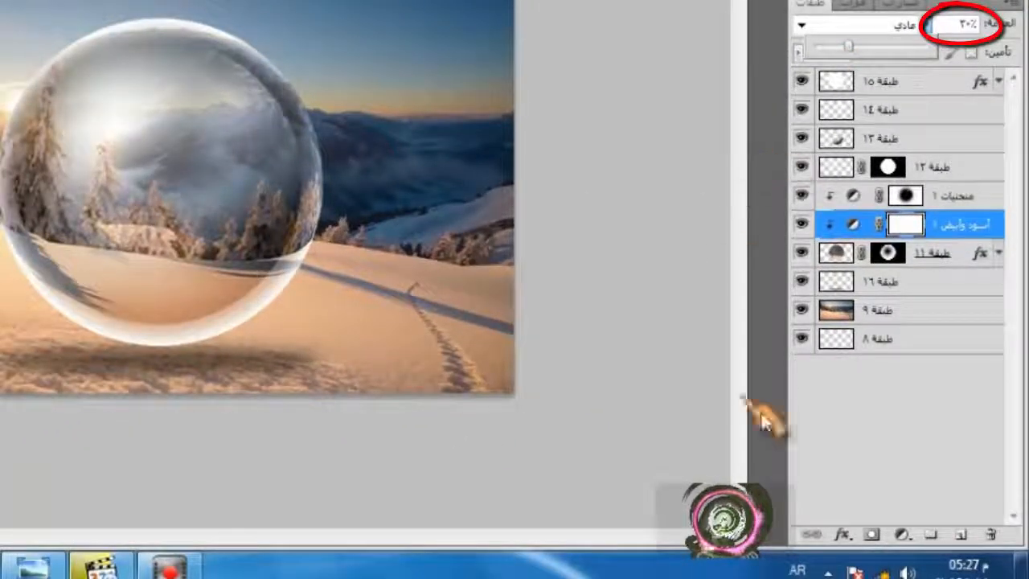
{"action": "left_click", "coordinate": [794, 446]}
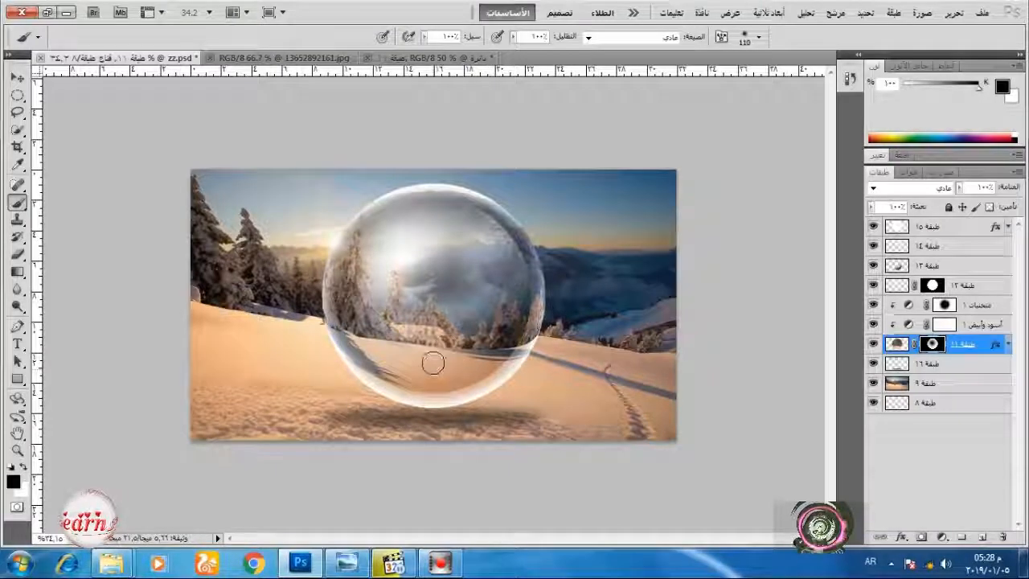
Step: Switch to the YouTube video page, subscribe to the تعلم Learn channel, and turn on all its notifications
{"action": "left_click", "coordinate": [67, 14]}
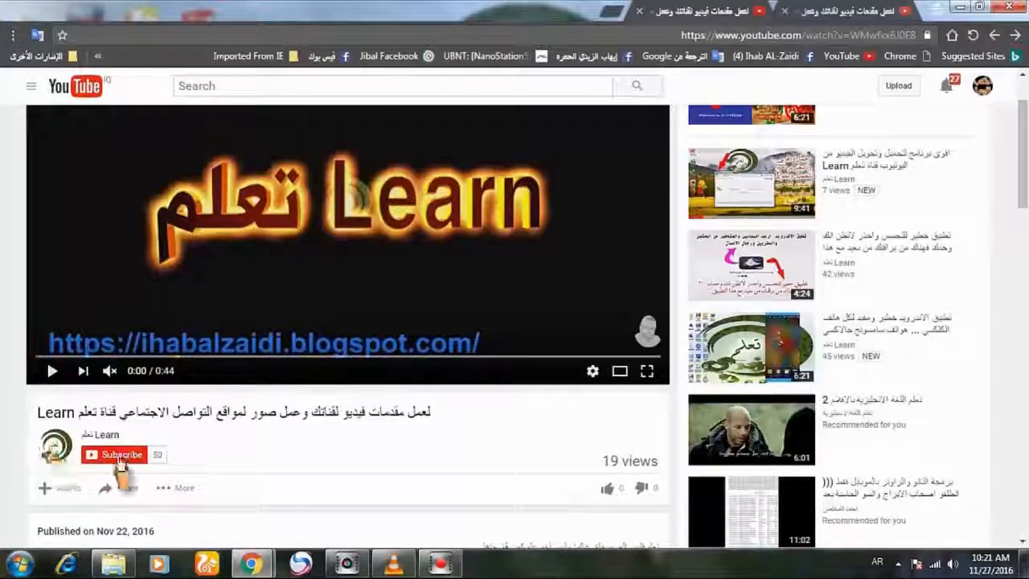
{"action": "left_click", "coordinate": [119, 457]}
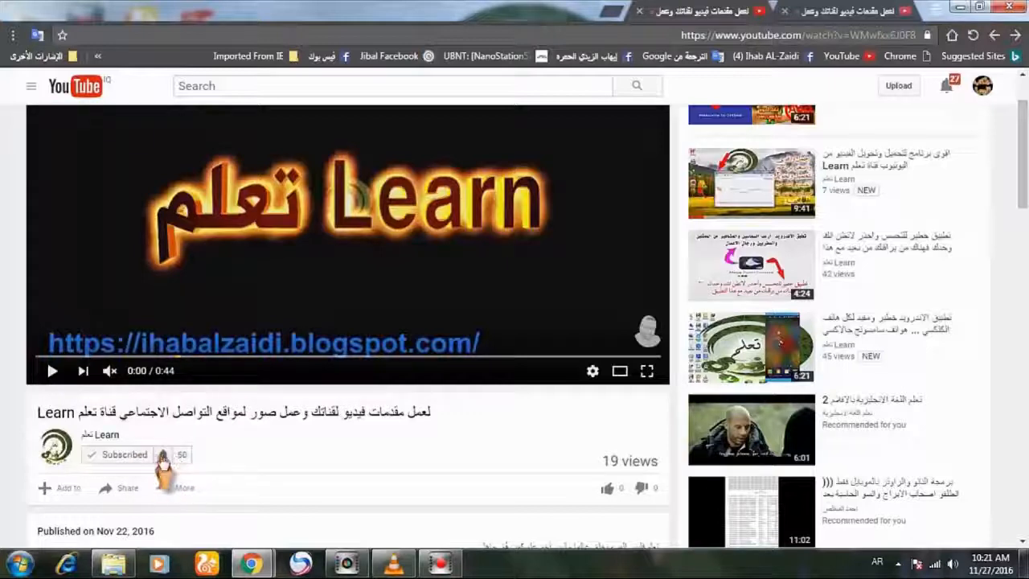
{"action": "left_click", "coordinate": [165, 457]}
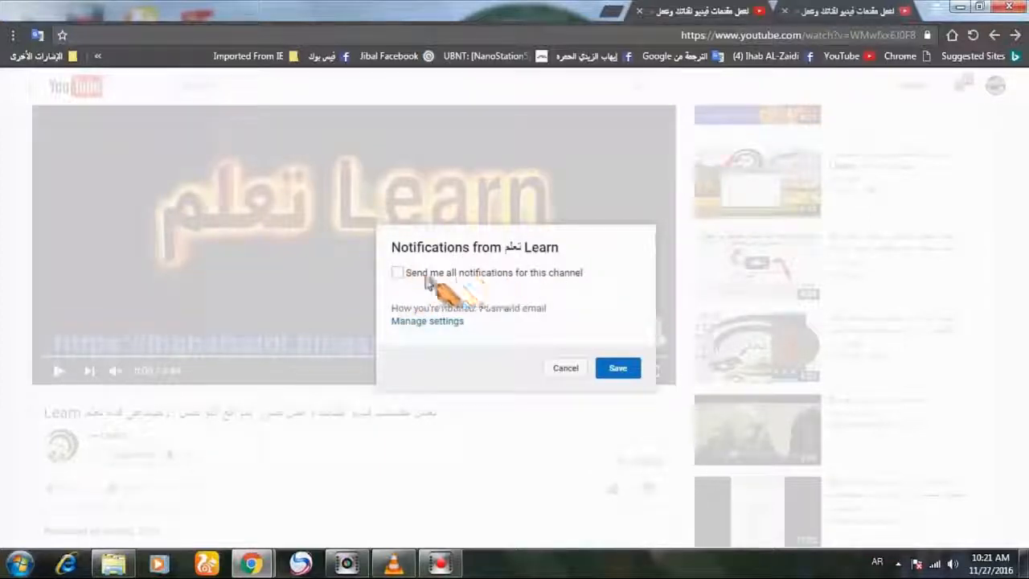
{"action": "left_click", "coordinate": [618, 369]}
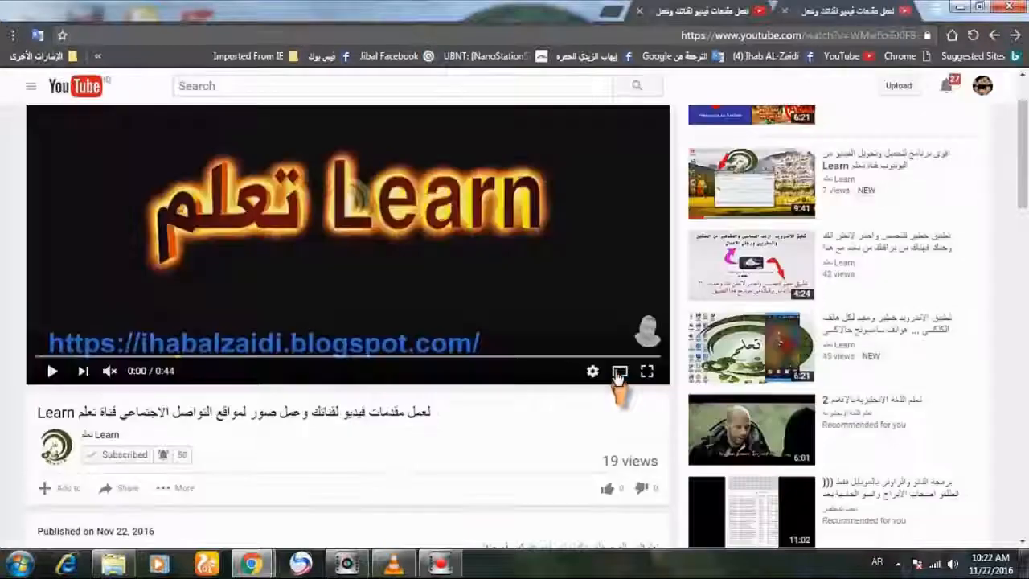
Step: Like the video and open its sharing options
{"action": "scroll", "coordinate": [455, 394], "scroll_direction": "down", "scroll_amount": 1}
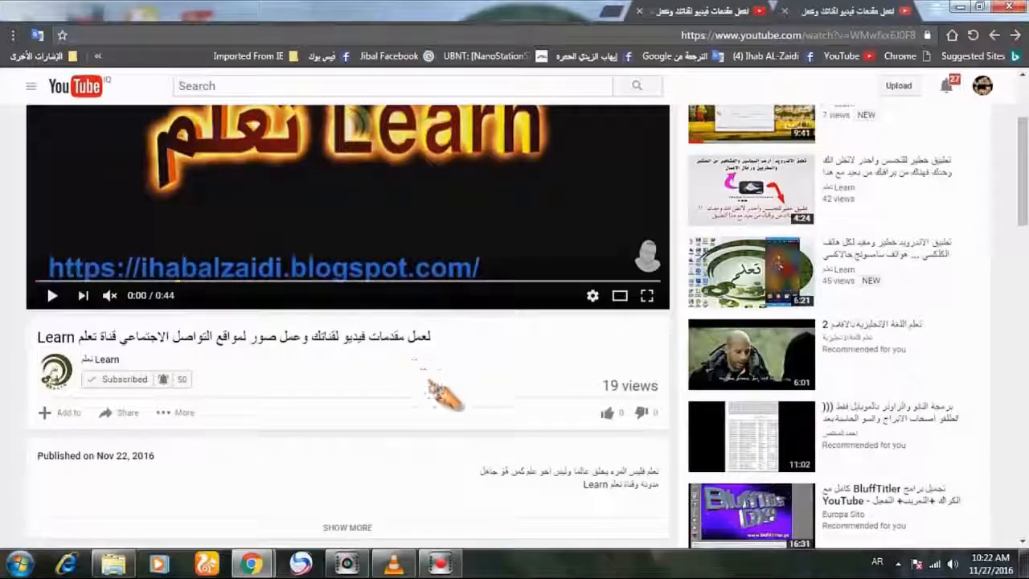
{"action": "scroll", "coordinate": [444, 393], "scroll_direction": "down", "scroll_amount": 1}
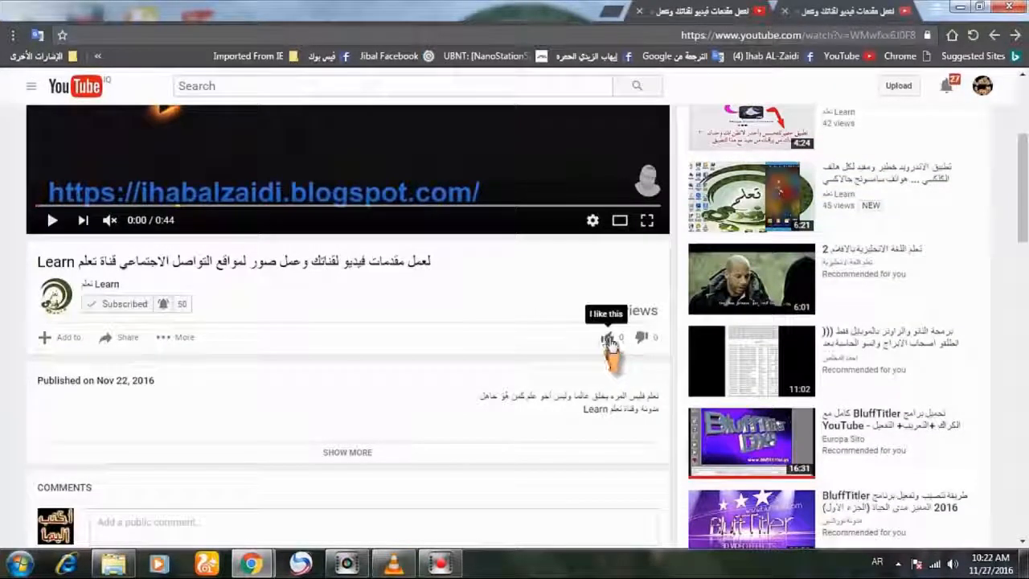
{"action": "left_click", "coordinate": [607, 338]}
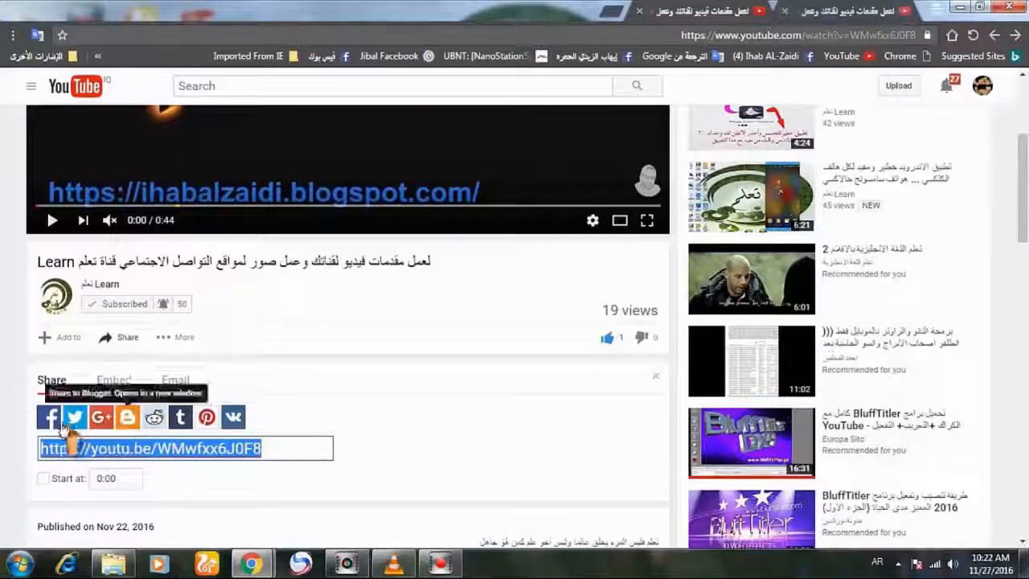
Step: Open the public comment field below the video for writing
{"action": "scroll", "coordinate": [406, 424], "scroll_direction": "down", "scroll_amount": 1}
{"action": "scroll", "coordinate": [378, 442], "scroll_direction": "down", "scroll_amount": 1}
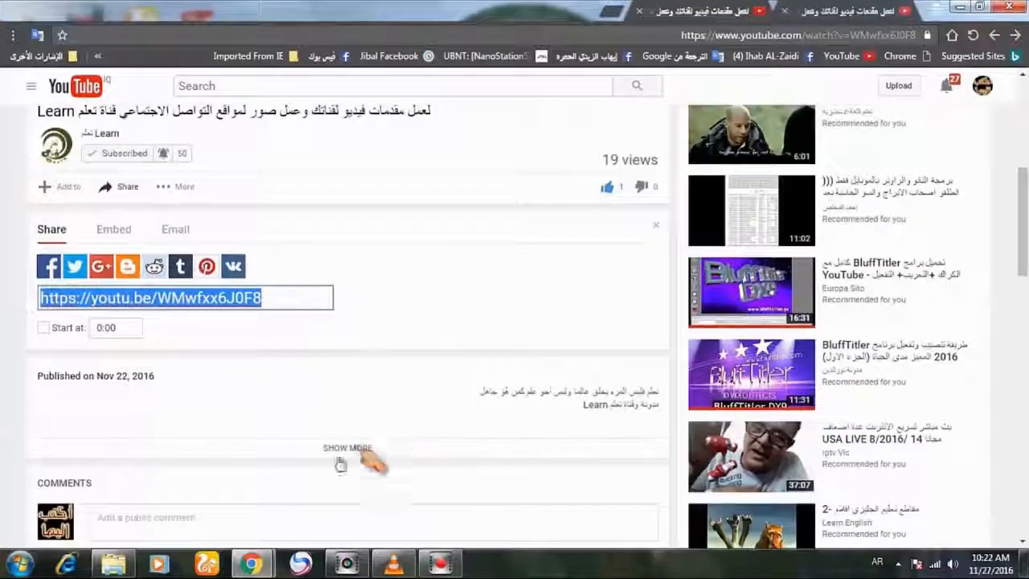
{"action": "scroll", "coordinate": [294, 482], "scroll_direction": "down", "scroll_amount": 1}
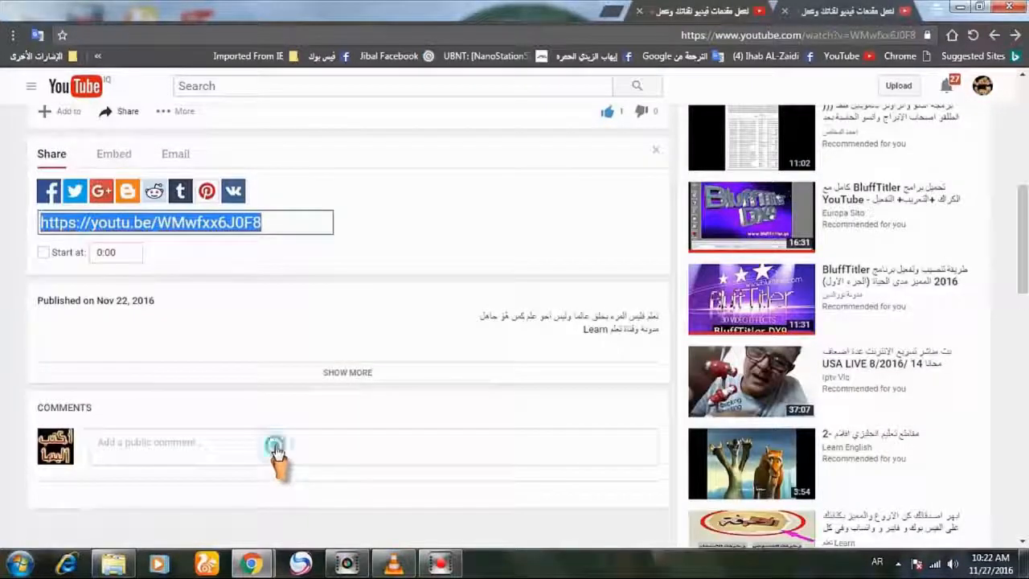
{"action": "left_click", "coordinate": [275, 447]}
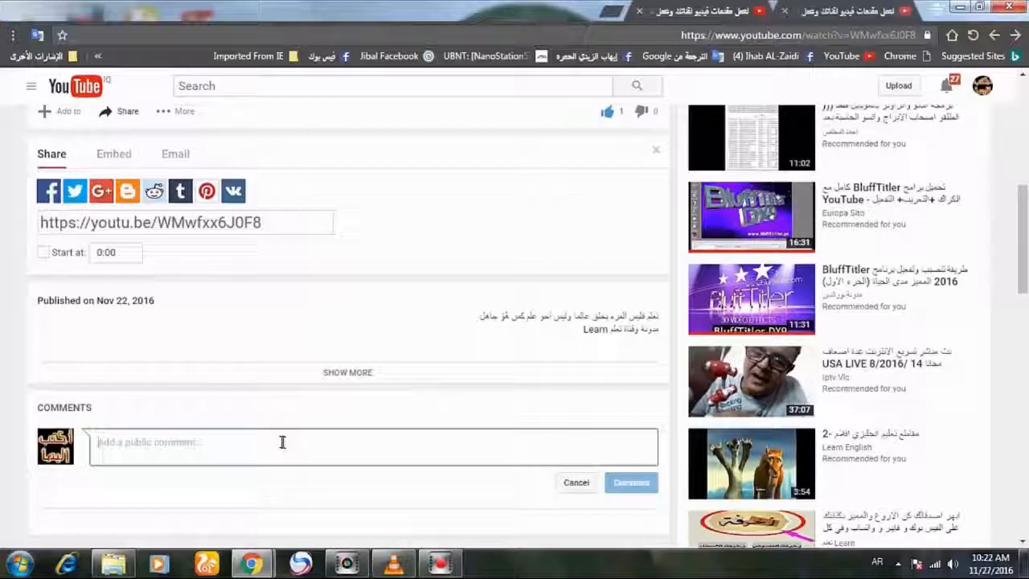